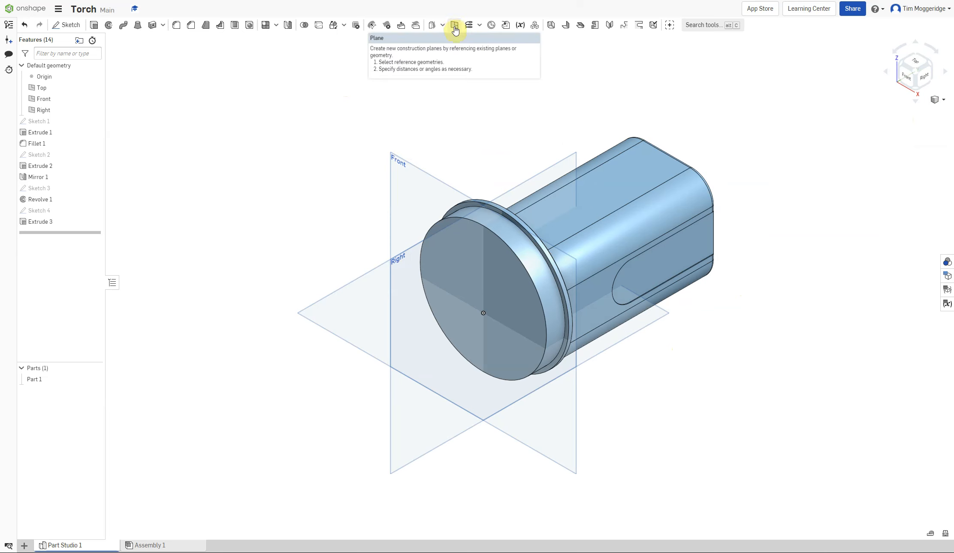
# Create a construction plane offset 66 mm from the Front plane, in the direction of the torch handle.
pyautogui.rightClick(398, 185)
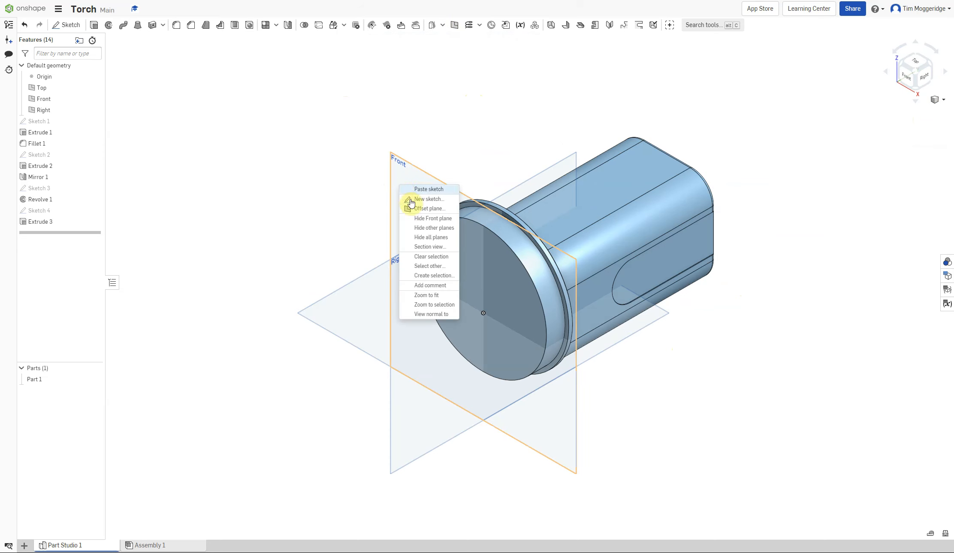
pyautogui.click(420, 210)
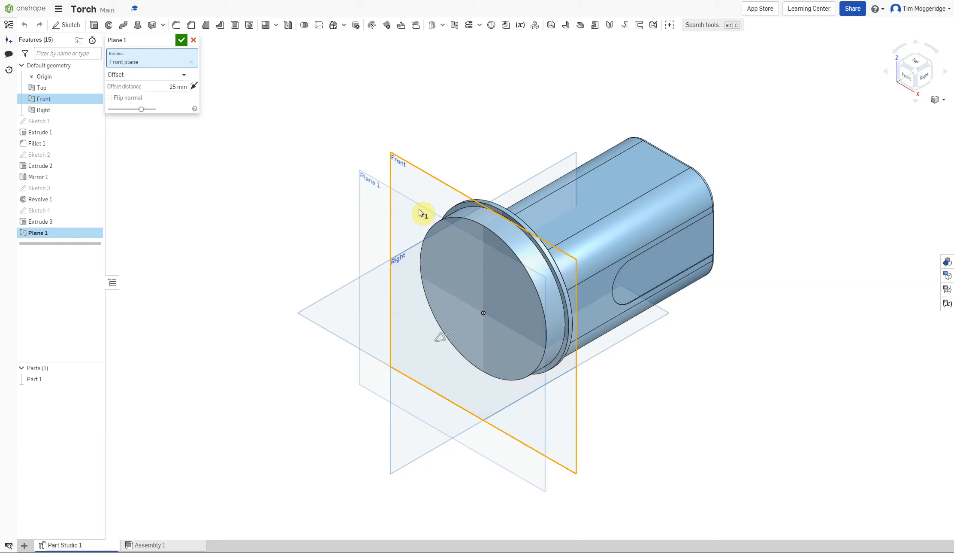
pyautogui.click(175, 86)
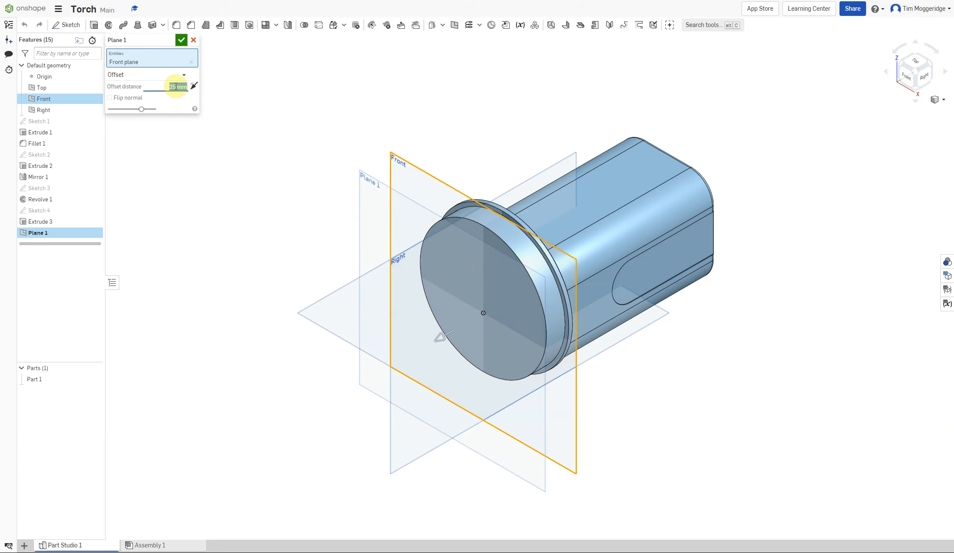
pyautogui.write('66')
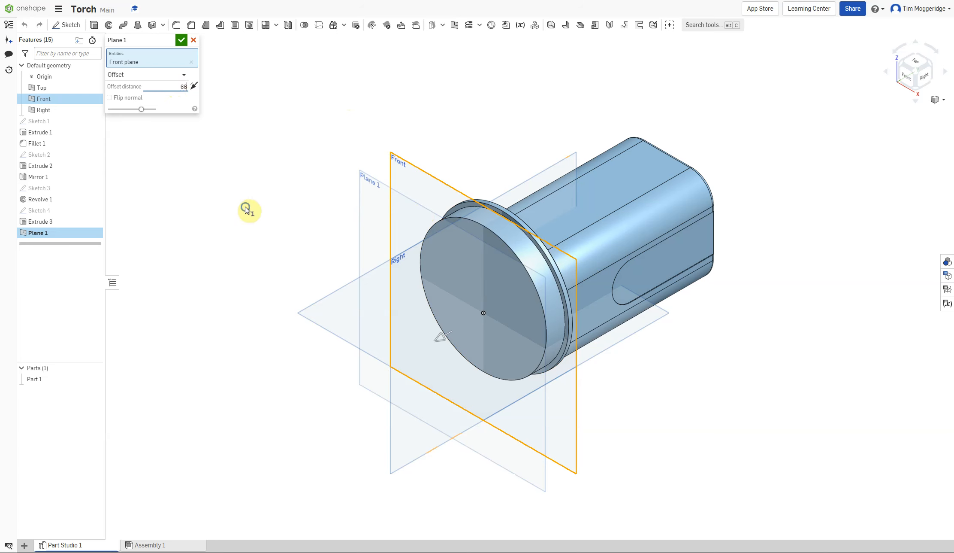
pyautogui.moveTo(247, 209); pyautogui.dragTo(215, 189, button='right')
pyautogui.press('Return')
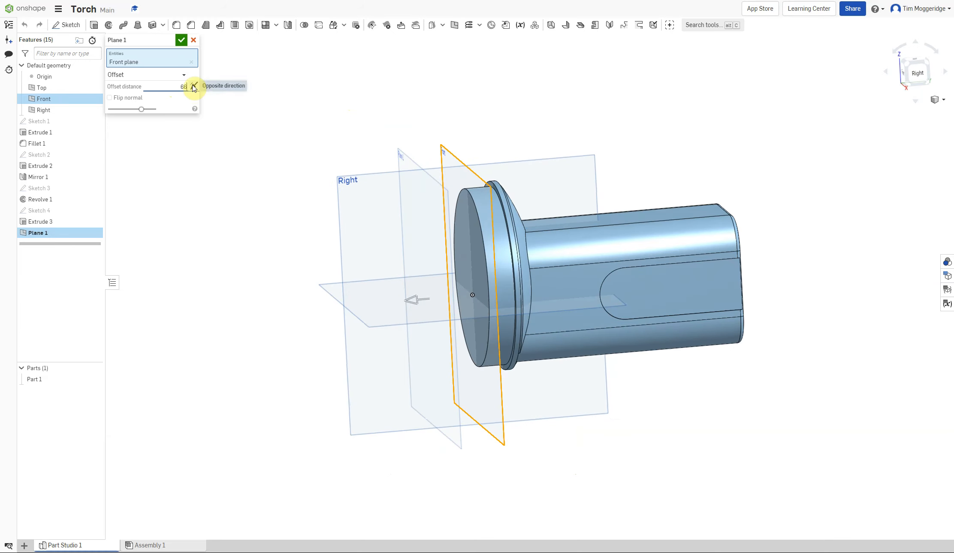
pyautogui.click(193, 86)
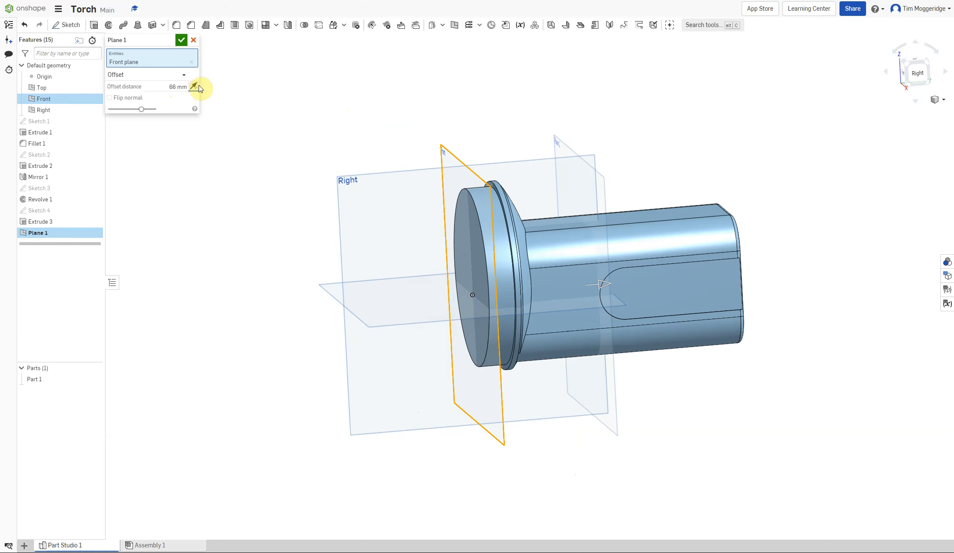
pyautogui.click(180, 40)
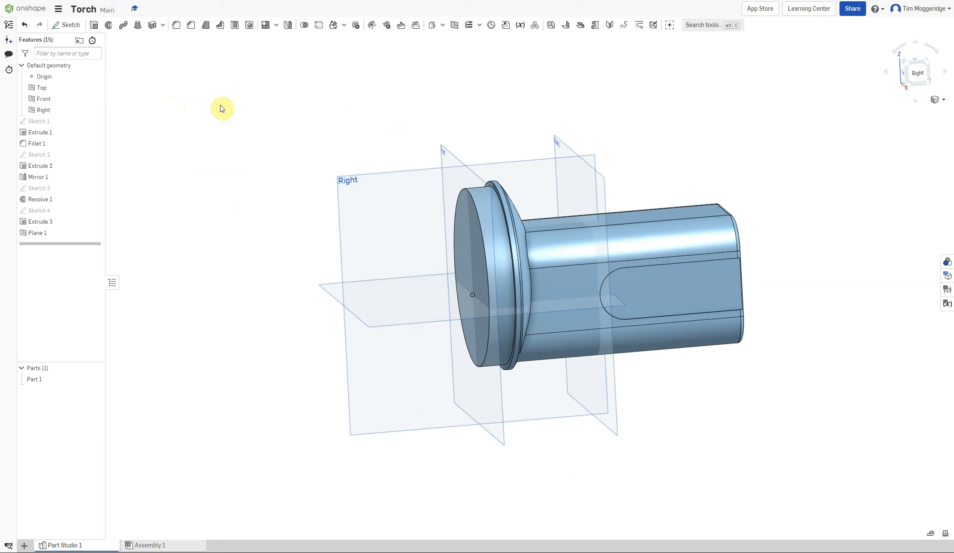
# Start a new sketch on the offset plane that crosses the torch handle.
pyautogui.moveTo(247, 110); pyautogui.dragTo(181, 120, button='right')
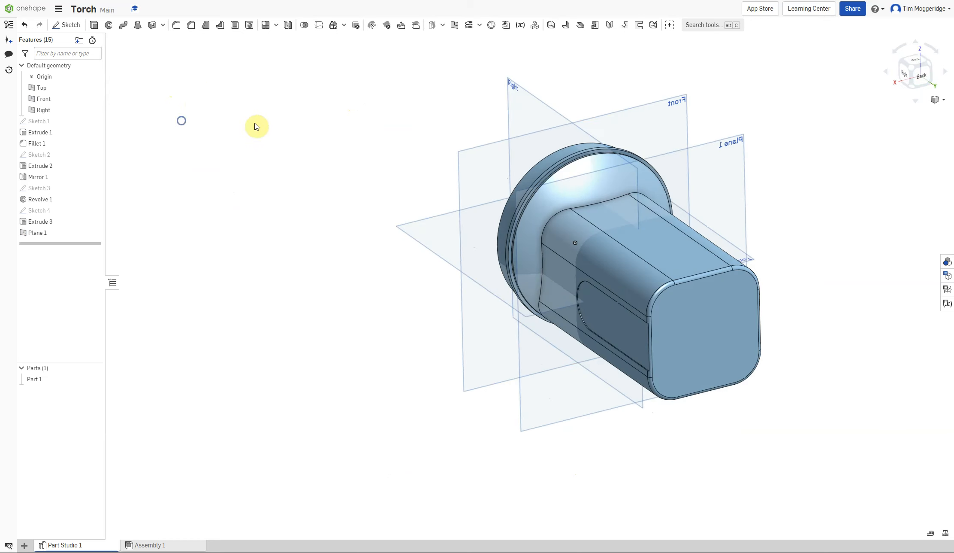
pyautogui.click(728, 164)
pyautogui.rightClick(729, 166)
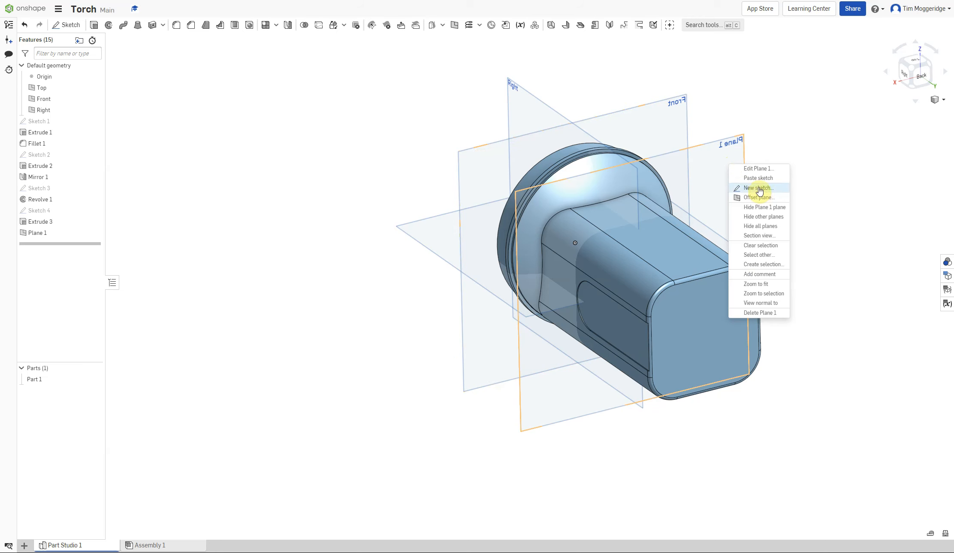
pyautogui.click(758, 188)
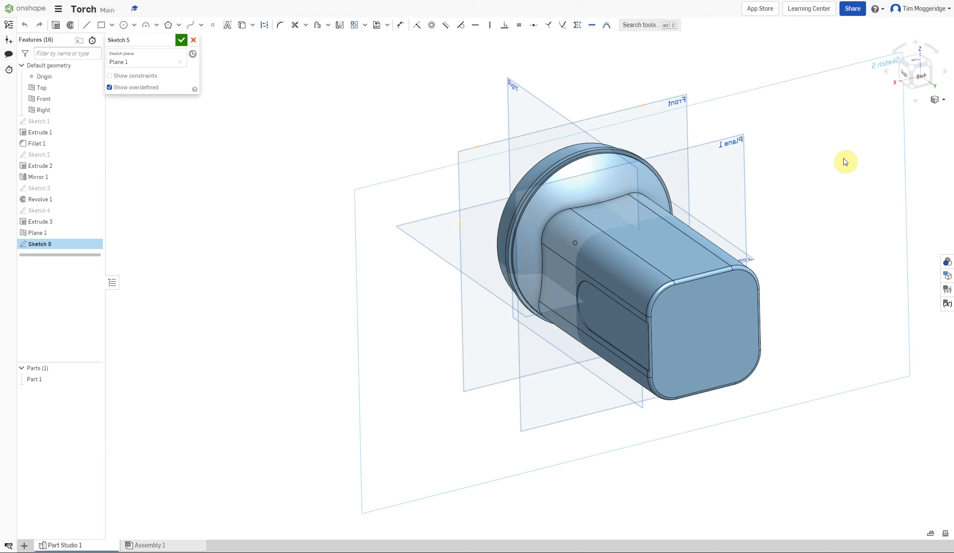
pyautogui.press('n')
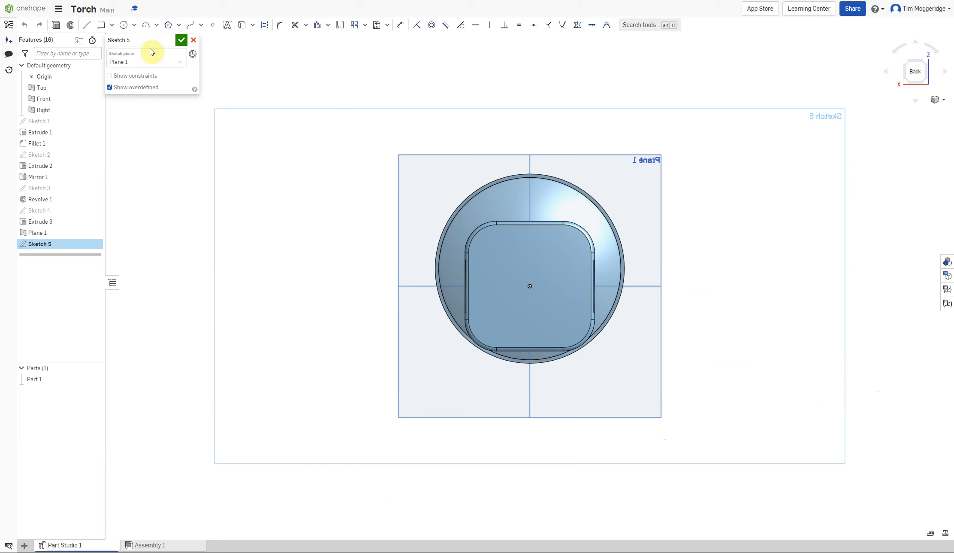
# Sketch horizontal lines about 22 mm and, above it, 14 mm long from the vertical centreline, joining their outer ends with a slanted line.
pyautogui.click(88, 27)
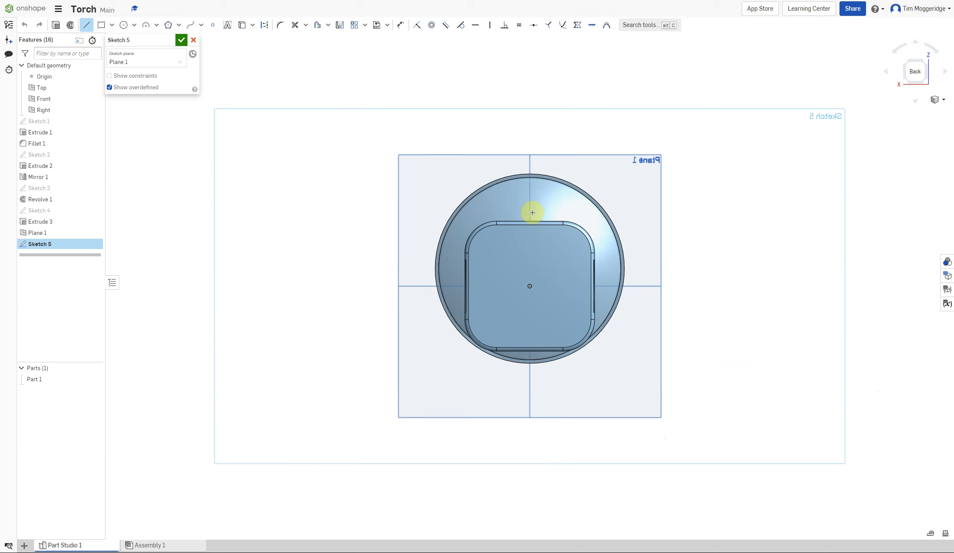
pyautogui.scroll(2, 533, 211)
pyautogui.scroll(2, 533, 211)
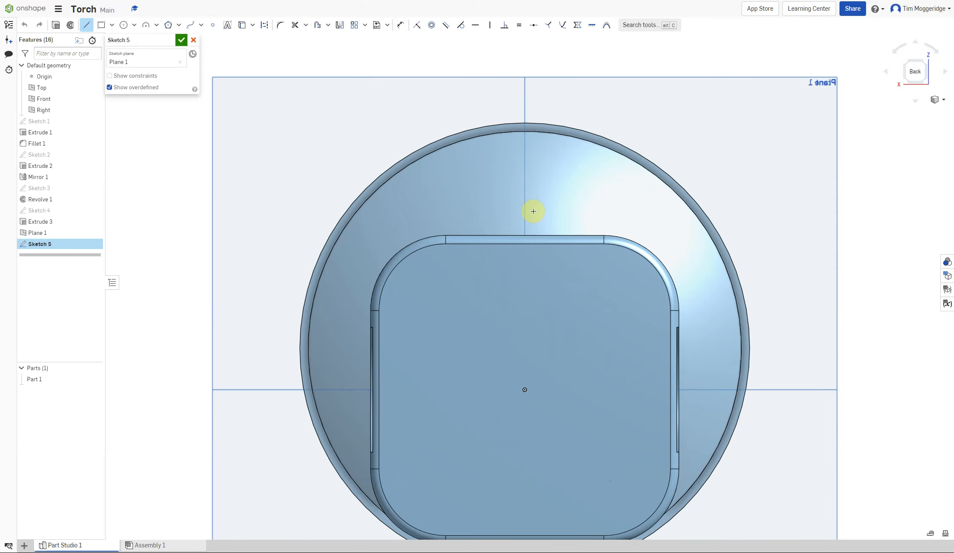
pyautogui.click(524, 84)
pyautogui.click(524, 171)
pyautogui.click(525, 217)
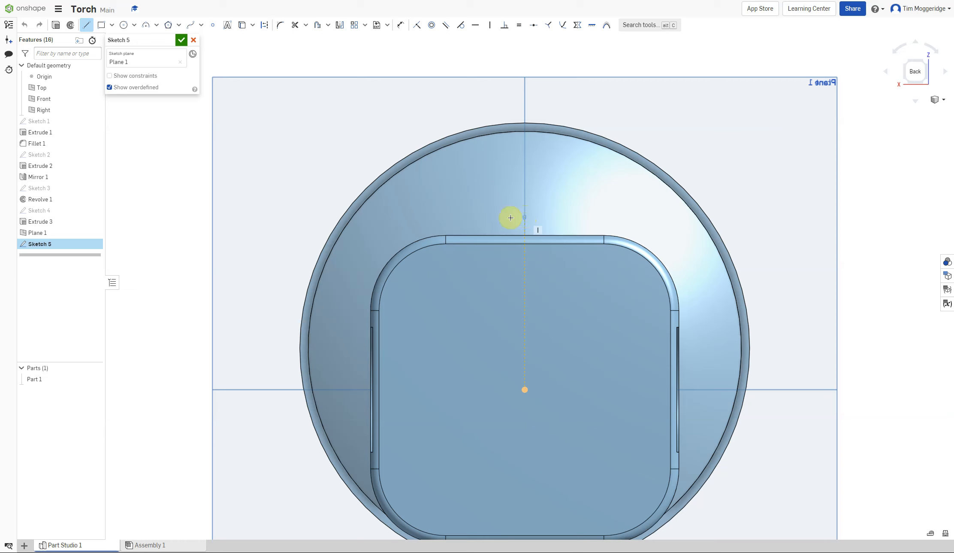
pyautogui.click(435, 217)
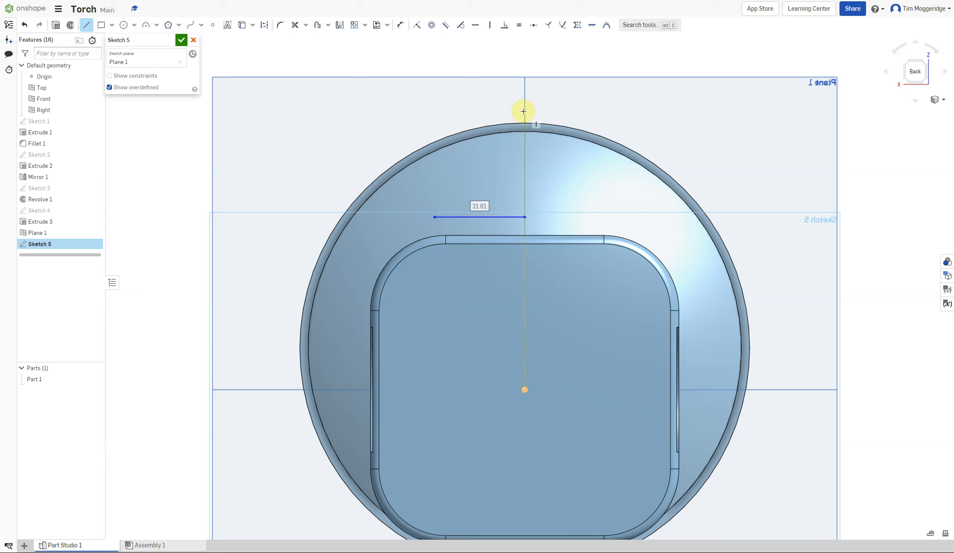
pyautogui.click(524, 112)
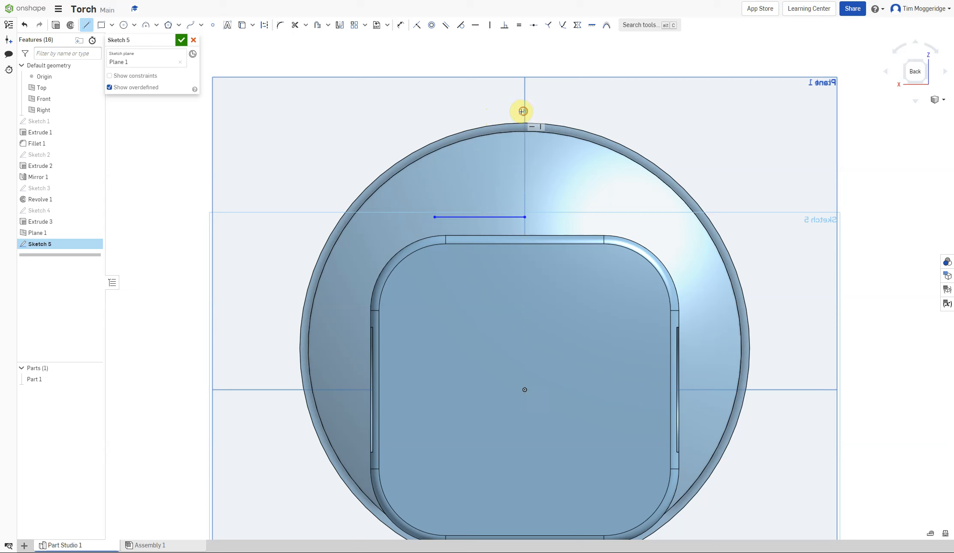
pyautogui.click(468, 111)
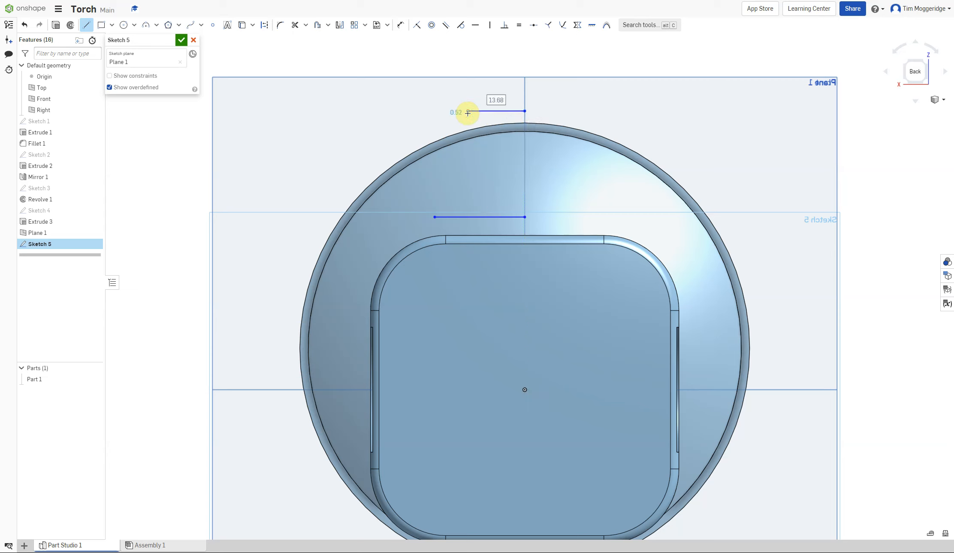
pyautogui.click(436, 217)
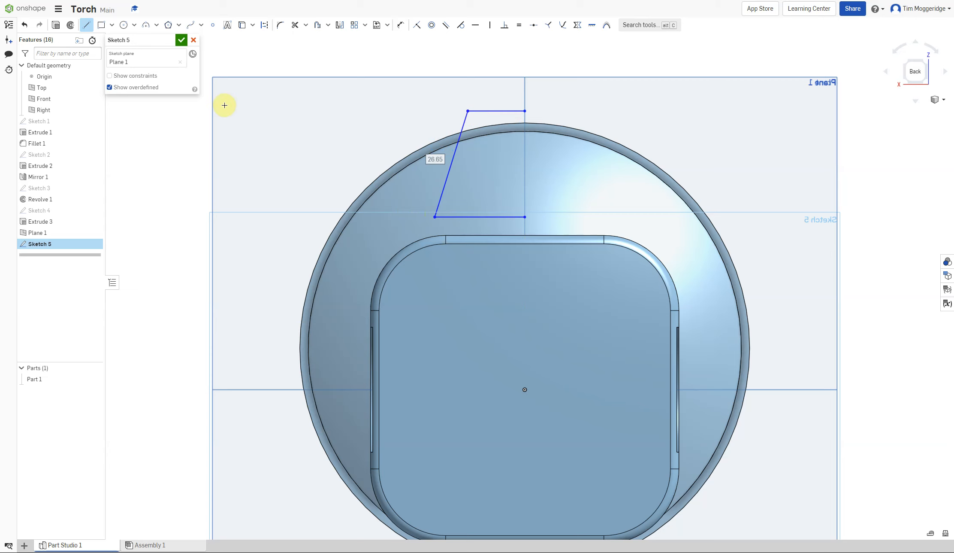
# Draw an irregular closed six-sided shape with connected lines in the empty area beside the half profile.
pyautogui.click(236, 126)
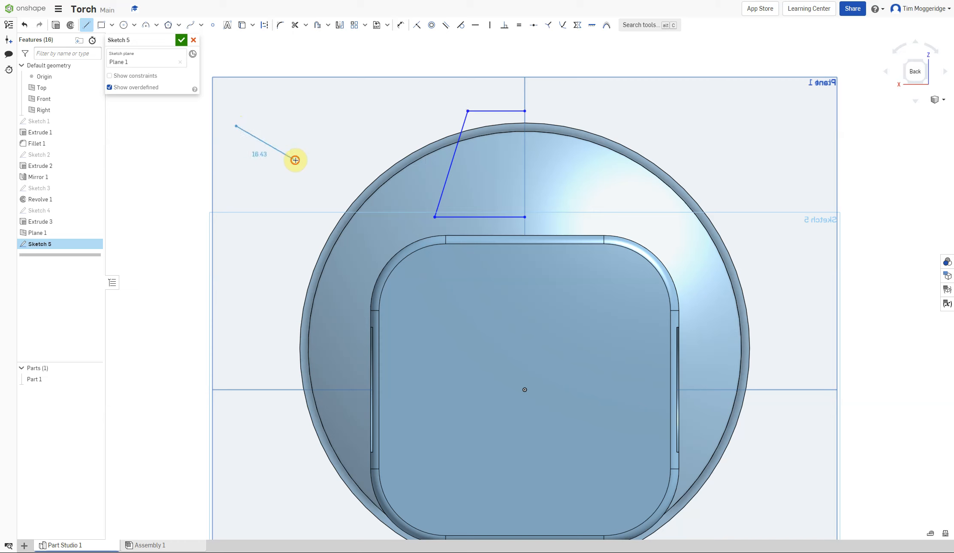
pyautogui.click(295, 159)
pyautogui.click(366, 103)
pyautogui.click(313, 57)
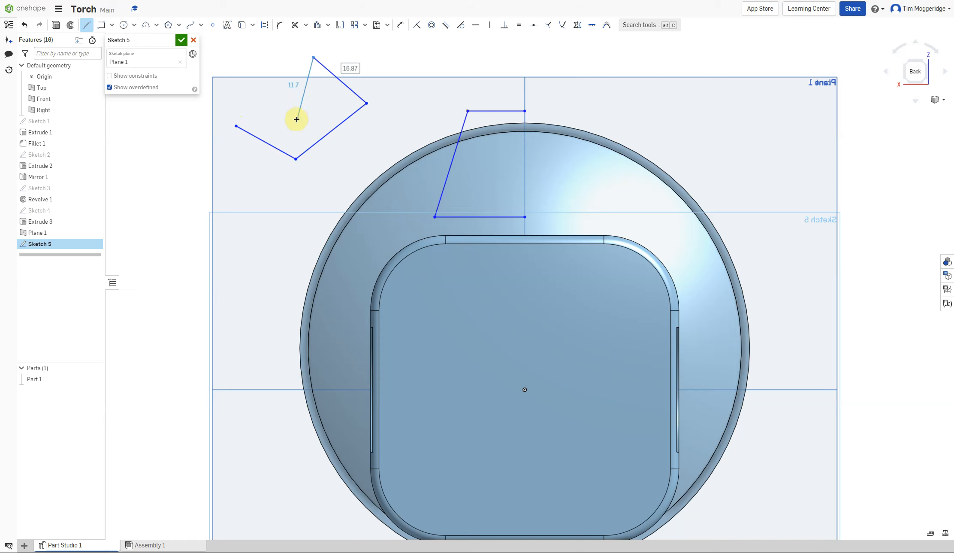
pyautogui.click(293, 121)
pyautogui.click(264, 95)
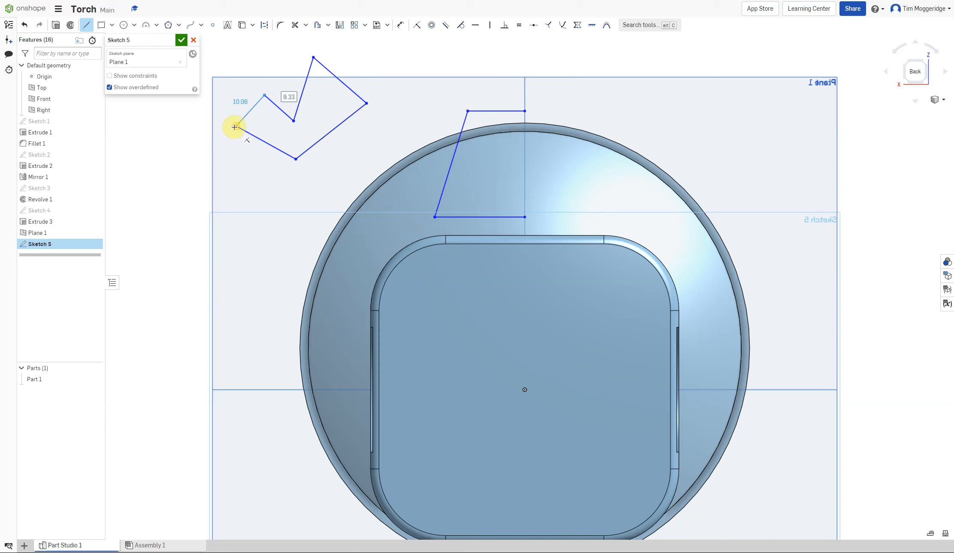
pyautogui.click(236, 126)
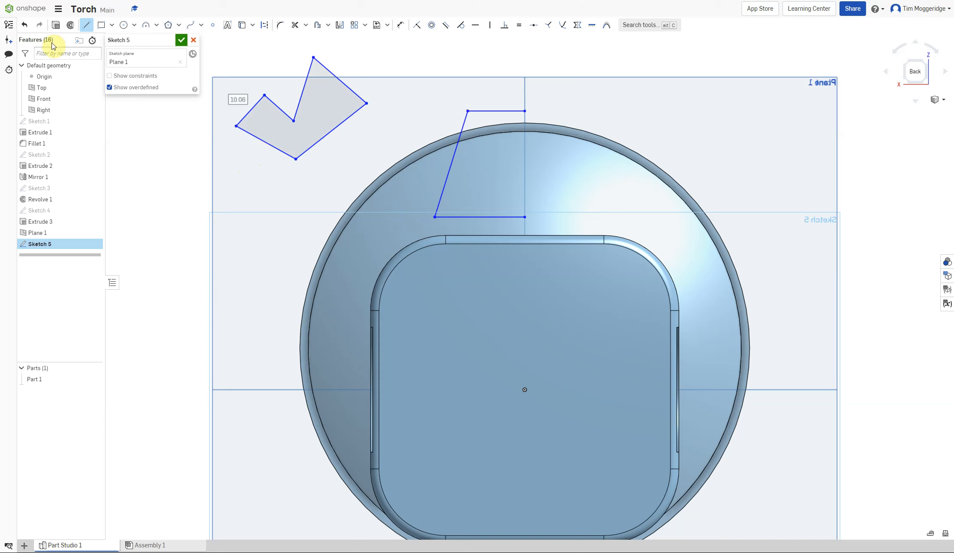
# Delete all lines of the irregular six-sided shape, keeping the half profile.
pyautogui.click(84, 25)
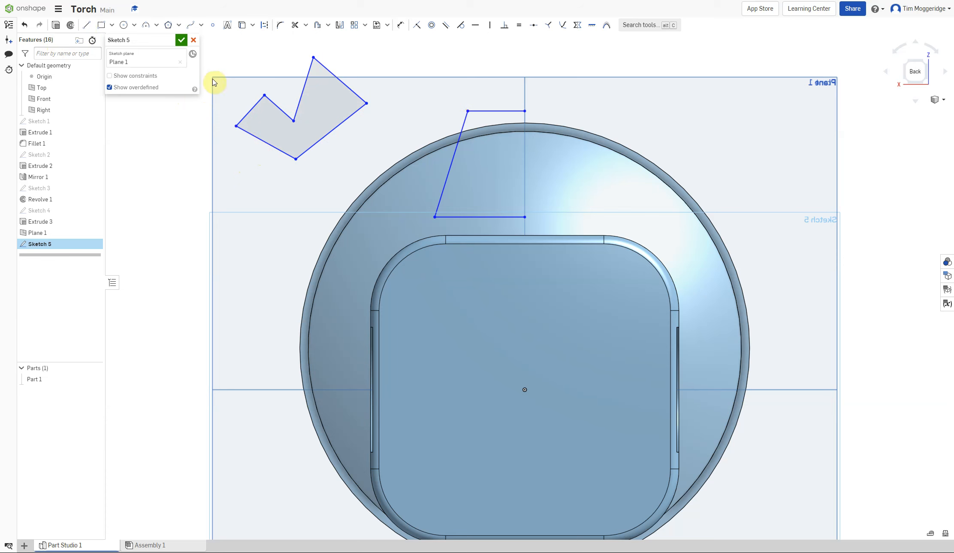
pyautogui.moveTo(216, 38); pyautogui.dragTo(387, 184)
pyautogui.press('Delete')
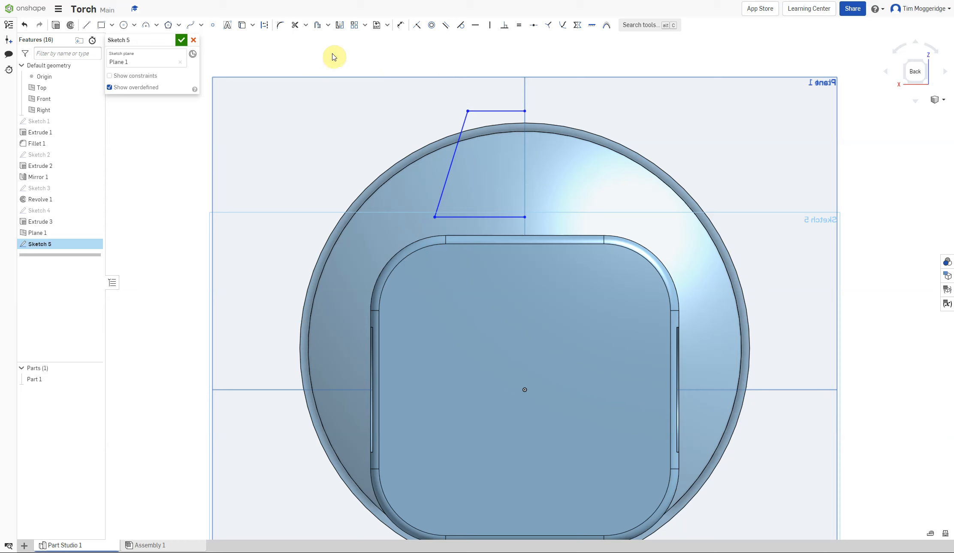
# Dimension the lower horizontal line's vertical distance from the origin as 36 mm.
pyautogui.click(401, 27)
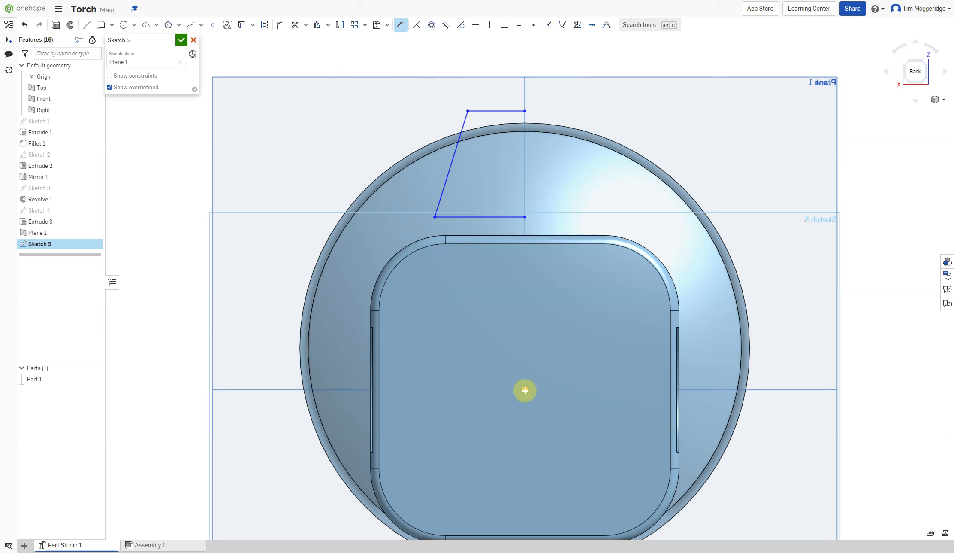
pyautogui.click(482, 216)
pyautogui.click(260, 298)
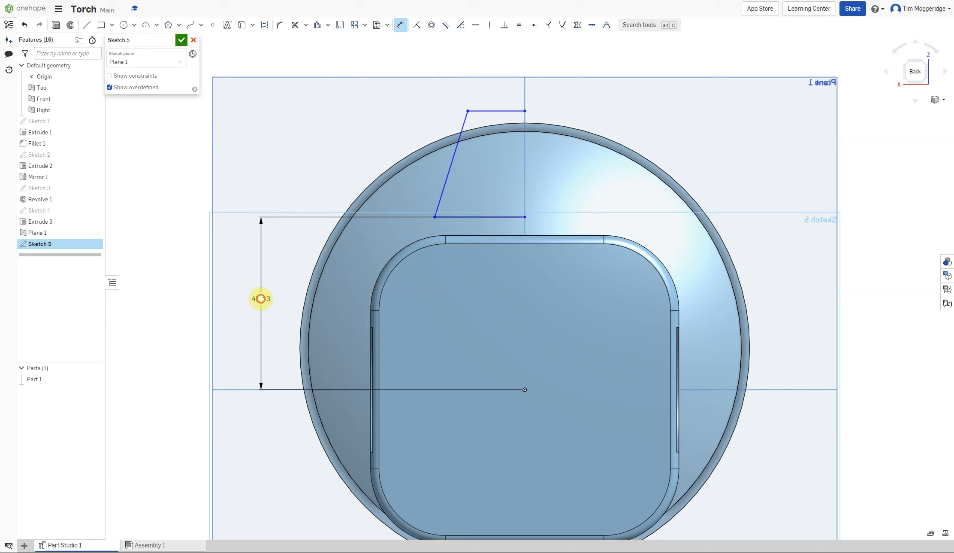
pyautogui.write('36')
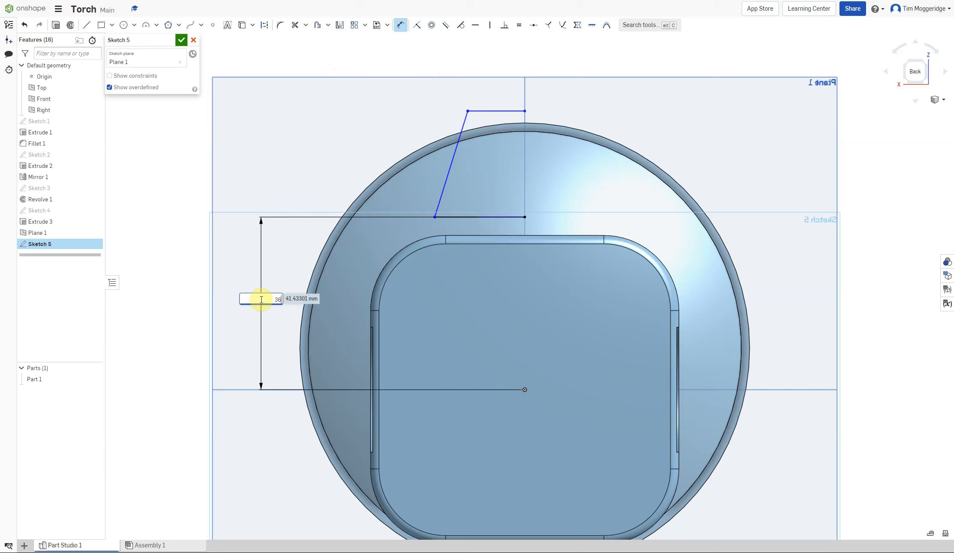
pyautogui.press('Return')
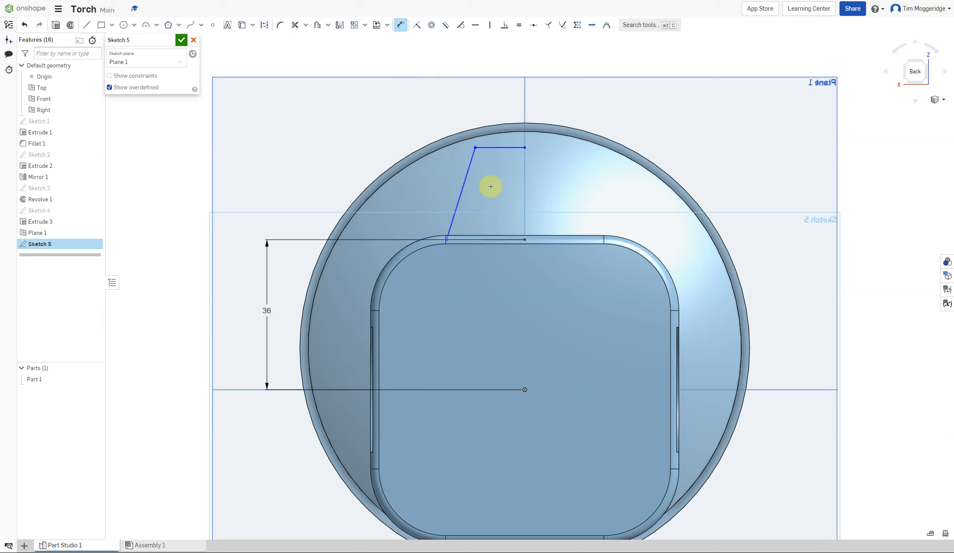
# Dimension the length of the profile's lower horizontal line as 23 mm.
pyautogui.click(479, 239)
pyautogui.click(483, 283)
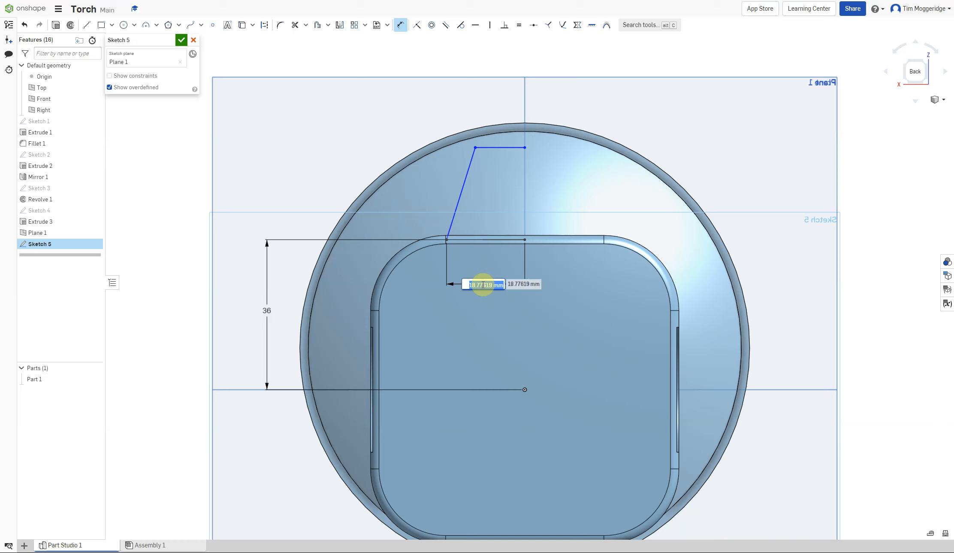
pyautogui.write('23')
pyautogui.press('Return')
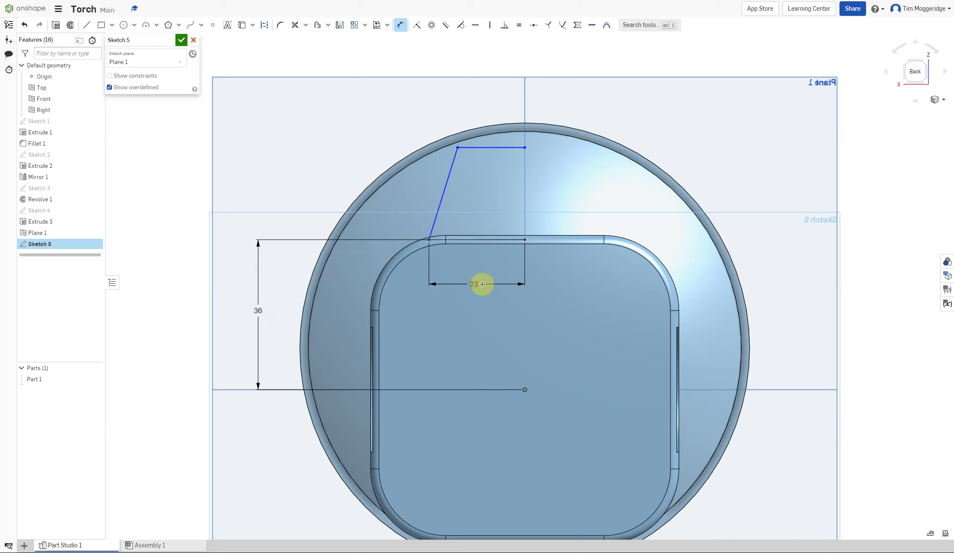
# Dimension the length of the profile's upper horizontal line as 16 mm.
pyautogui.click(495, 147)
pyautogui.click(493, 99)
pyautogui.moveTo(493, 99); pyautogui.dragTo(498, 92)
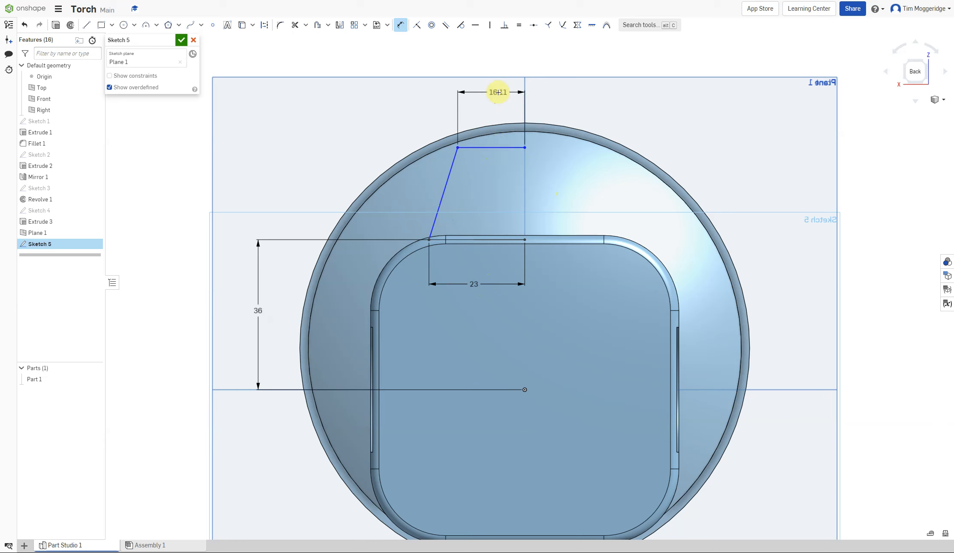
pyautogui.moveTo(498, 93); pyautogui.dragTo(502, 99)
pyautogui.doubleClick(502, 99)
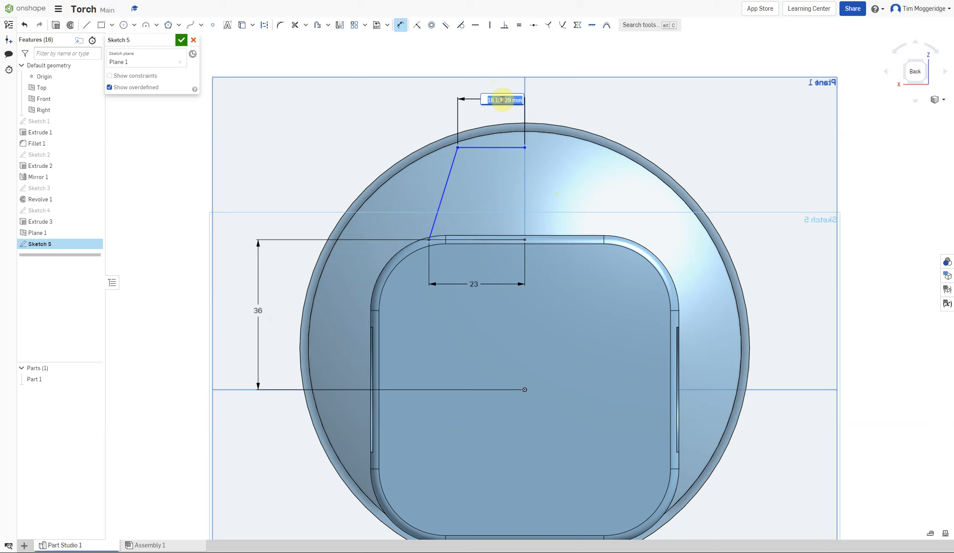
pyautogui.write('16')
pyautogui.press('Return')
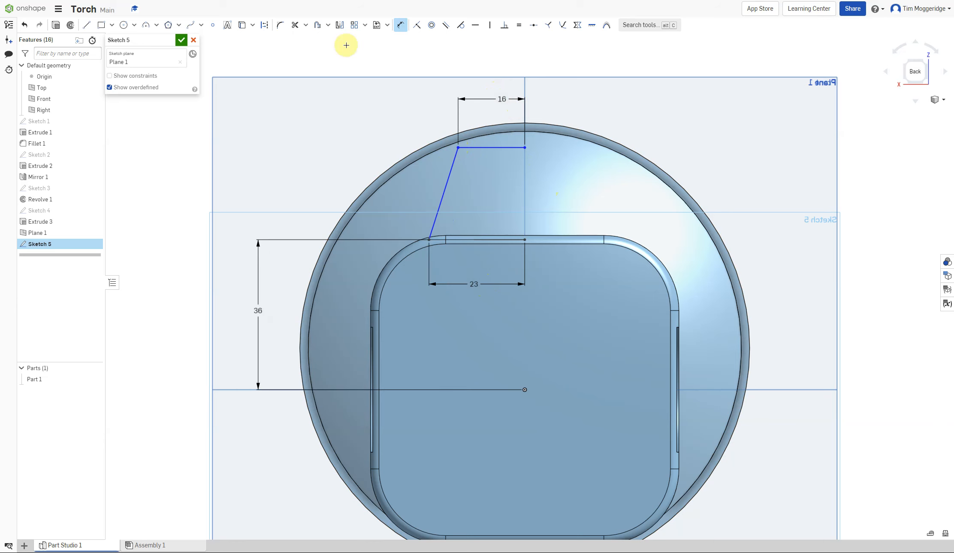
# Fillet the half profile's upper outer corner with a 3 mm radius.
pyautogui.click(280, 28)
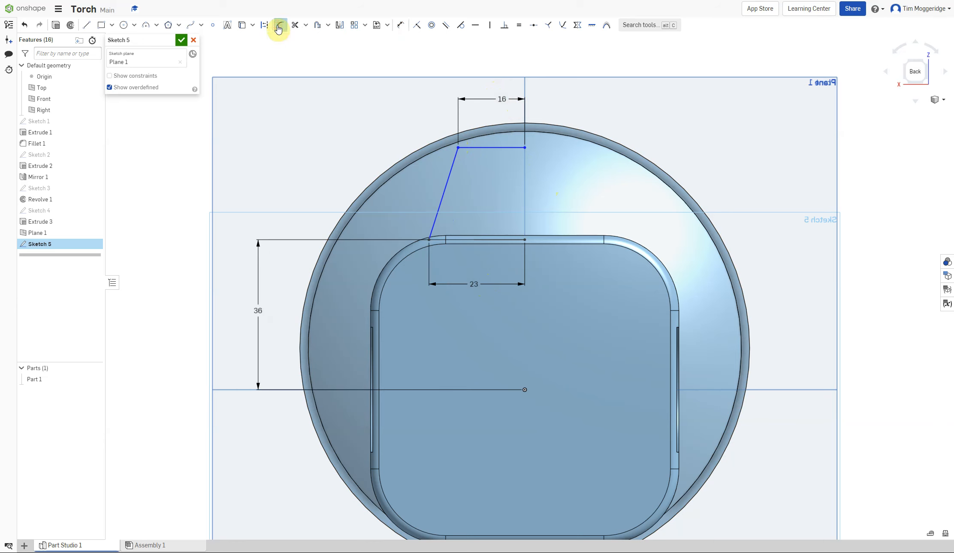
pyautogui.click(458, 147)
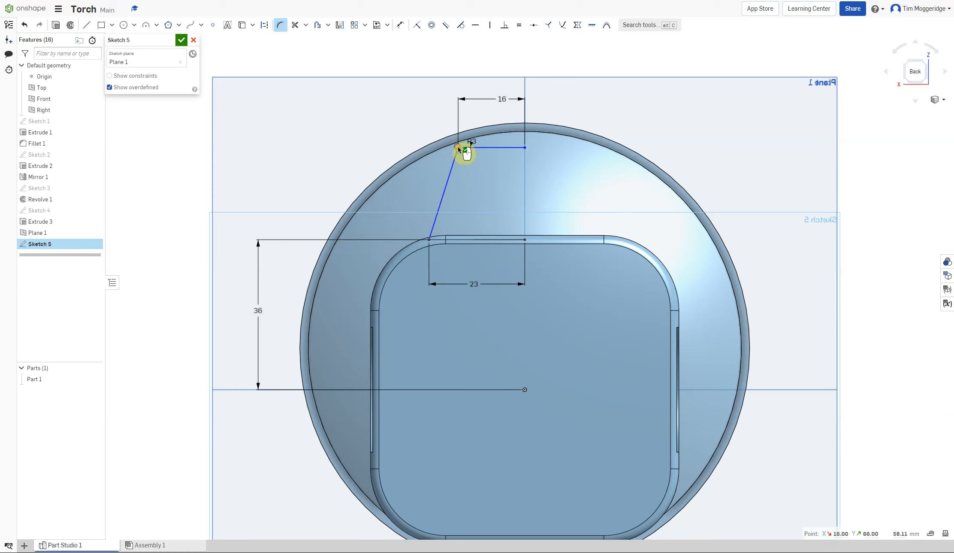
pyautogui.click(481, 172)
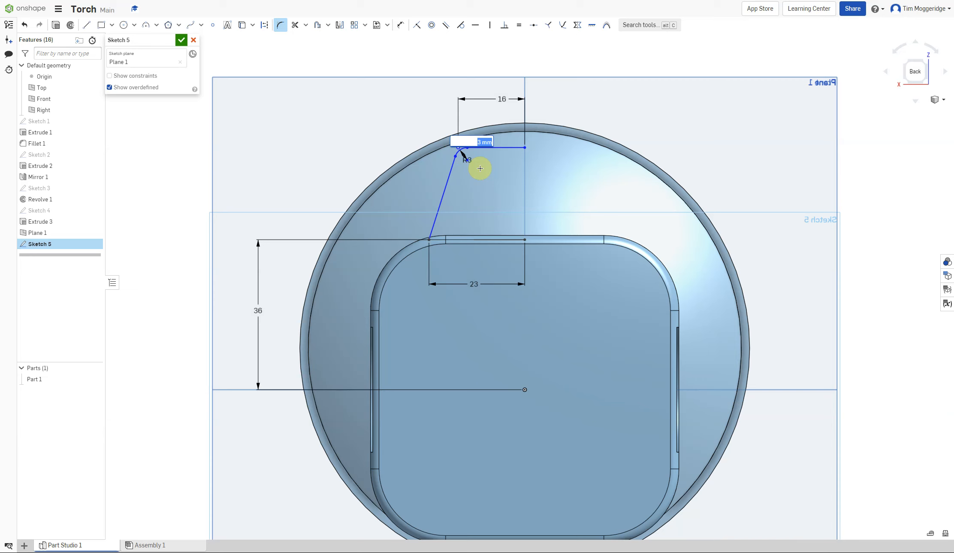
pyautogui.press('Return')
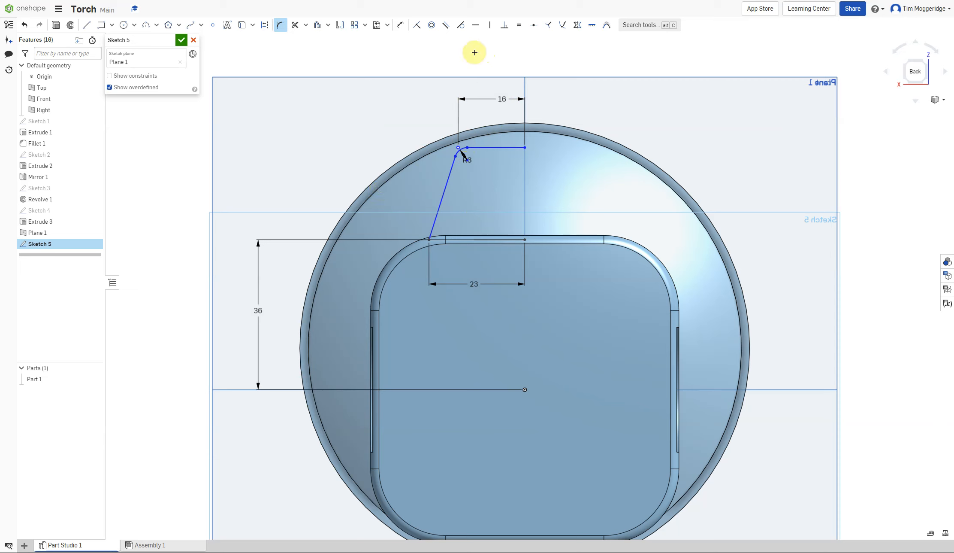
# Make the fillet arc tangent to the inner circular edge of the torch head's rim.
pyautogui.click(461, 29)
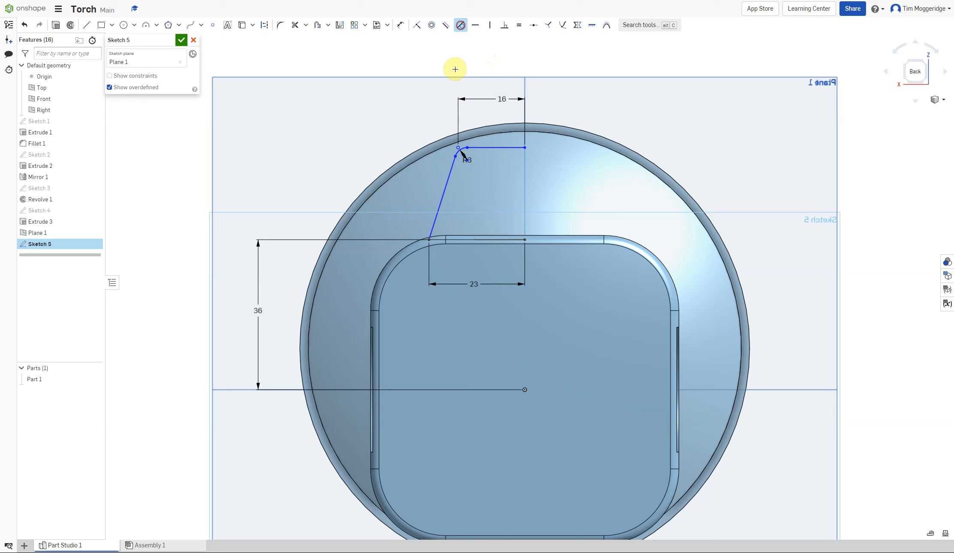
pyautogui.click(463, 147)
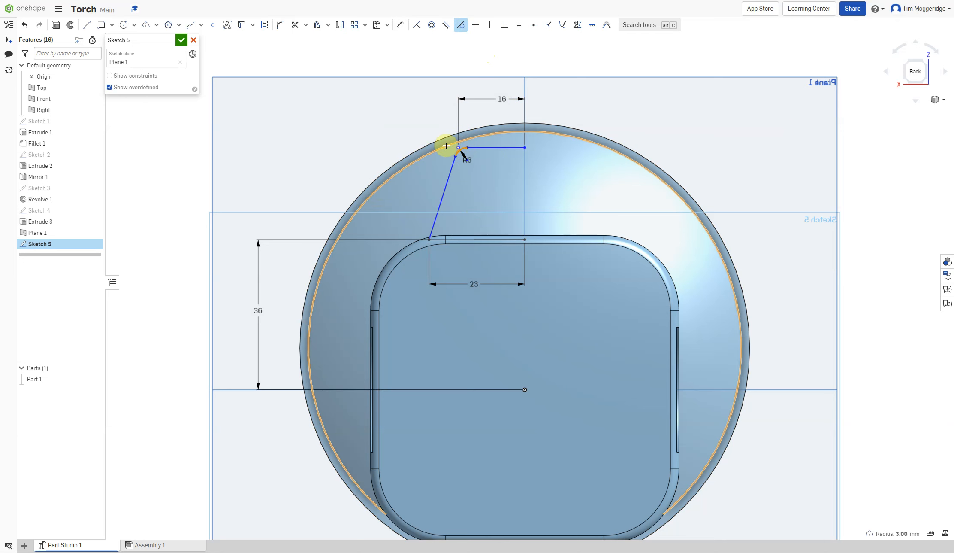
pyautogui.click(446, 145)
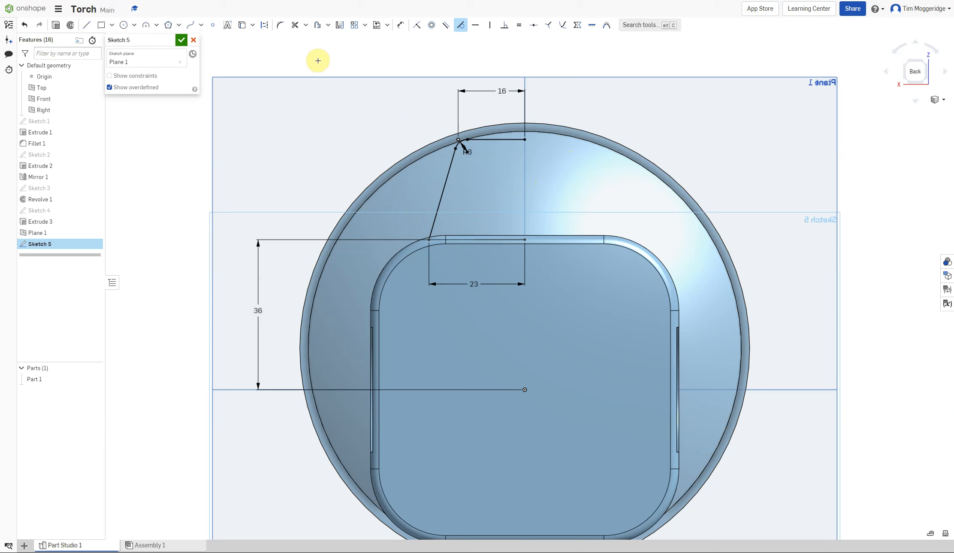
# Mirror the half profile's upper line, fillet arc, slanted line and lower line about the Right plane.
pyautogui.click(340, 26)
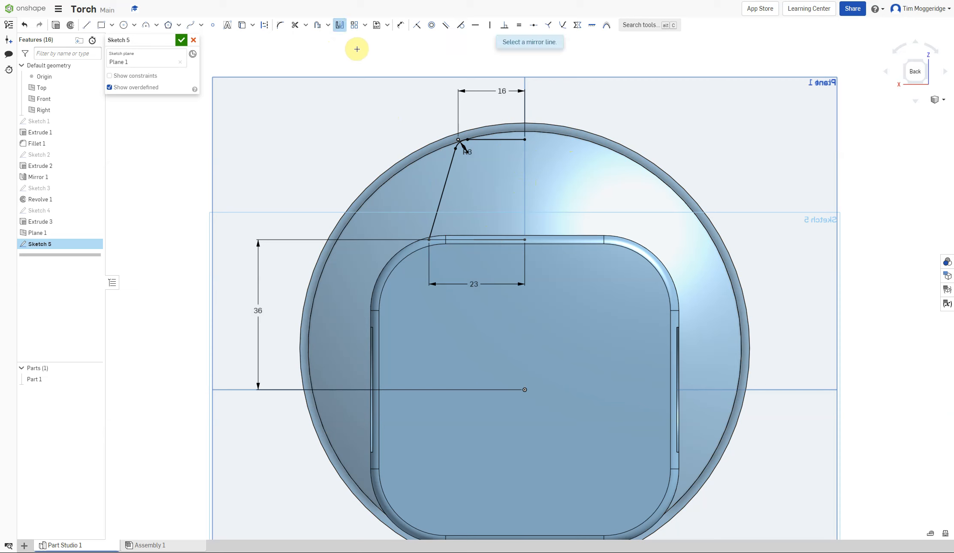
pyautogui.click(525, 183)
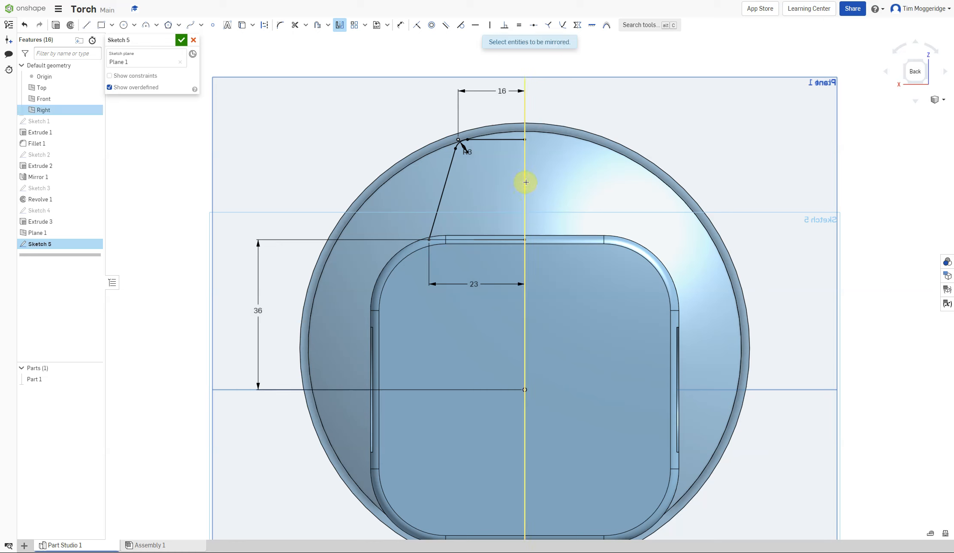
pyautogui.click(492, 141)
pyautogui.click(463, 142)
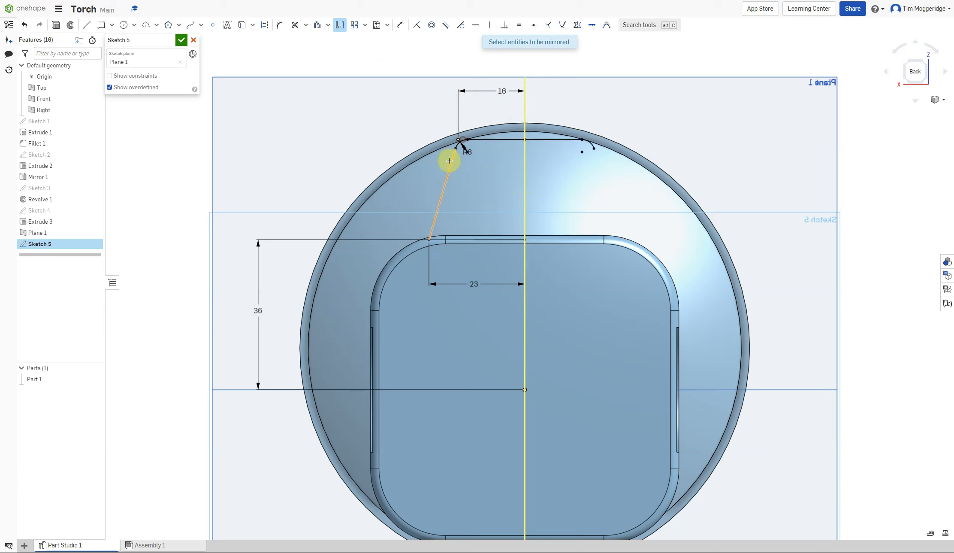
pyautogui.click(449, 161)
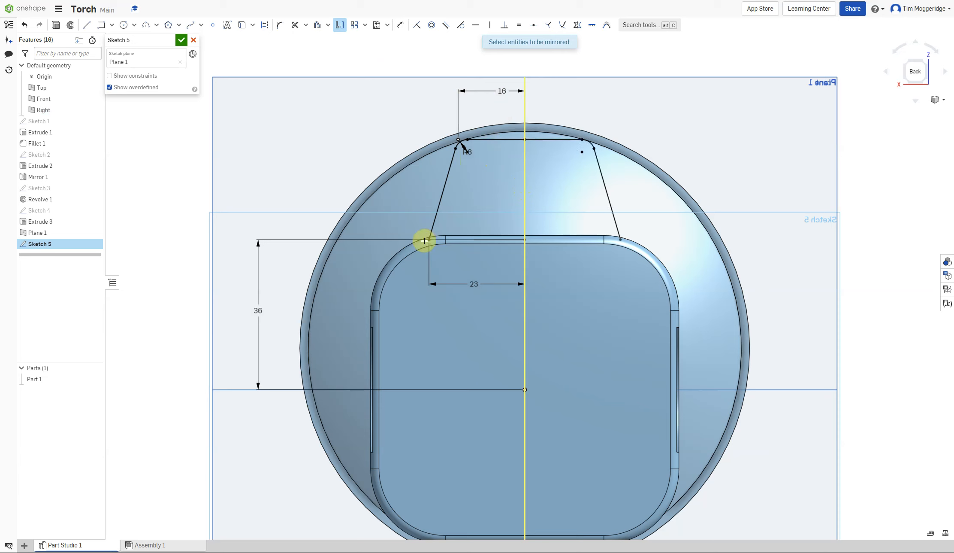
pyautogui.click(450, 238)
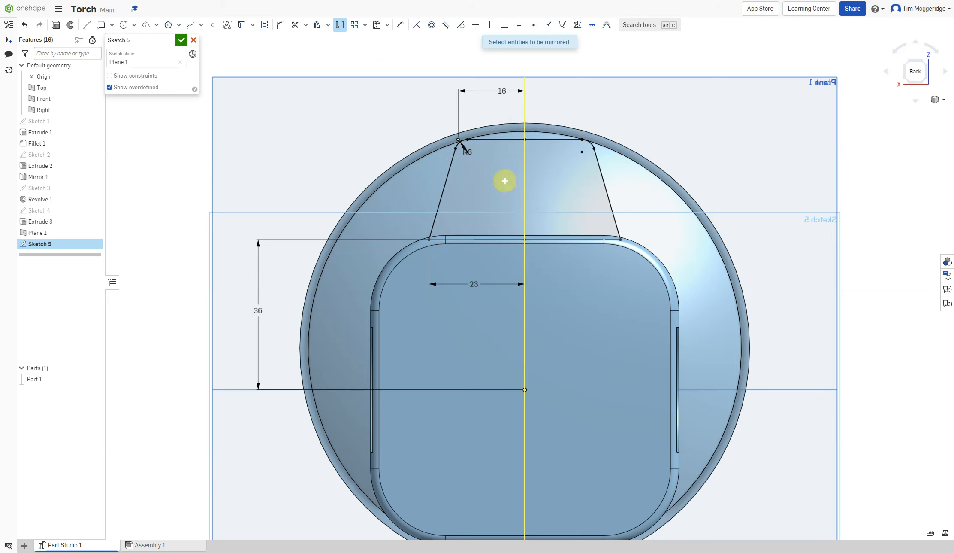
# Extrude the mirrored profile as an Add, ending up to the rear rim face of the torch head (Revolve 1).
pyautogui.moveTo(293, 127); pyautogui.dragTo(380, 142, button='right')
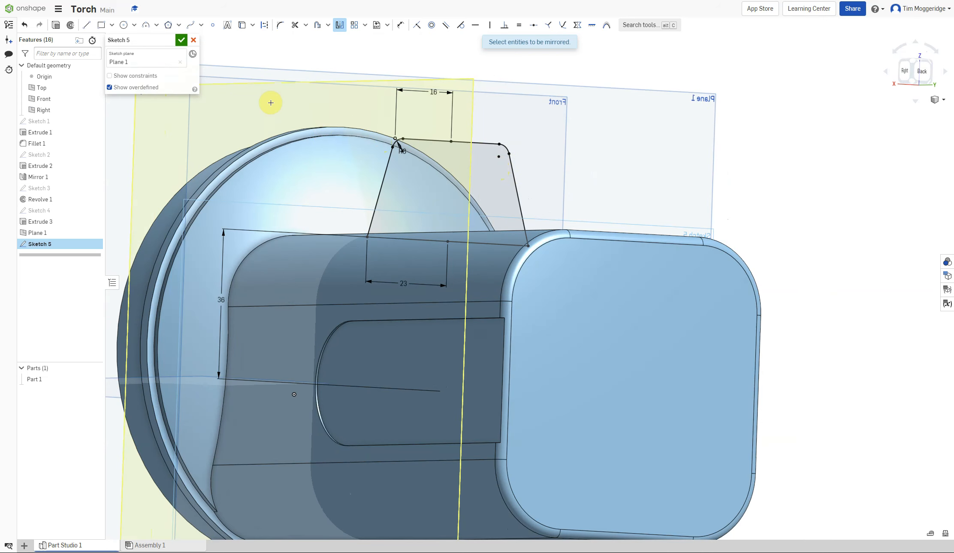
pyautogui.click(57, 29)
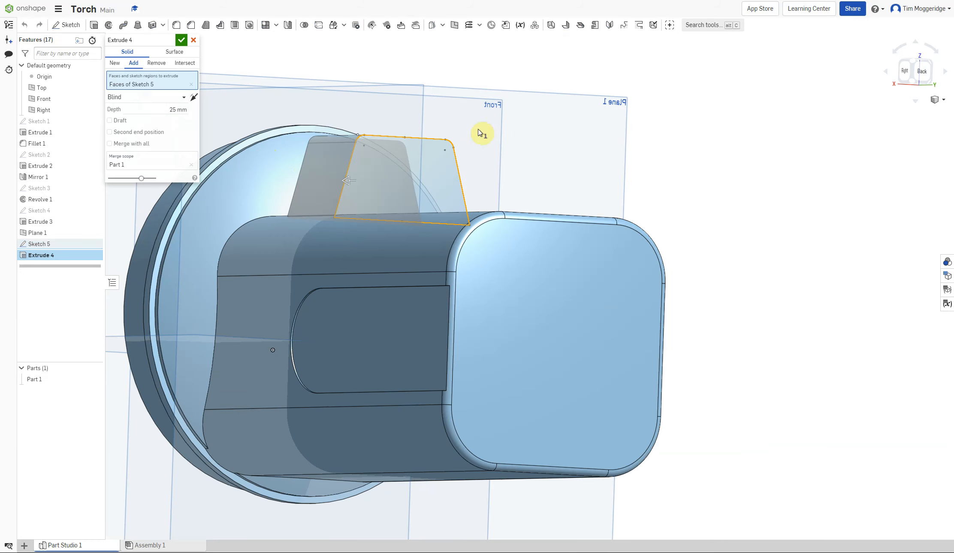
pyautogui.moveTo(725, 221); pyautogui.dragTo(741, 238, button='right')
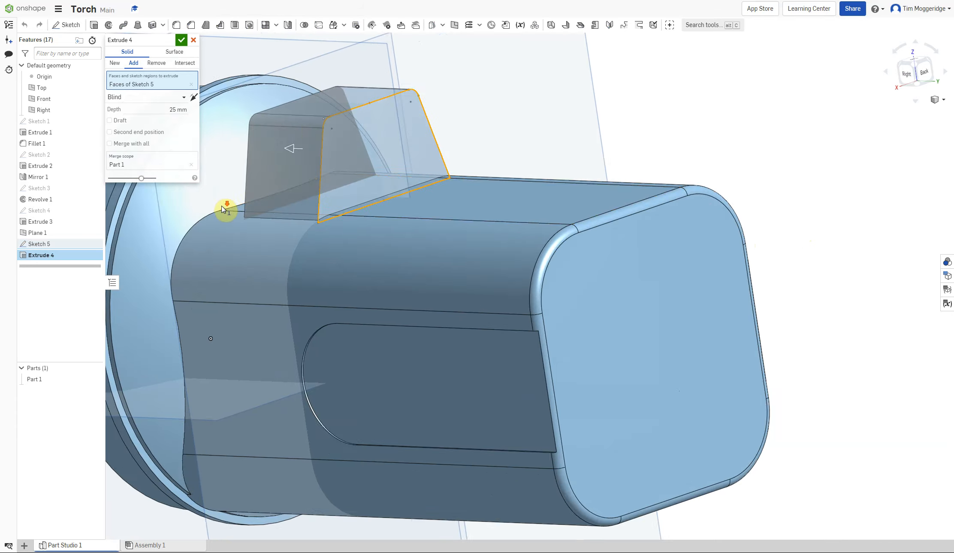
pyautogui.scroll(-5, 232, 208)
pyautogui.moveTo(570, 212); pyautogui.dragTo(604, 222, button='right')
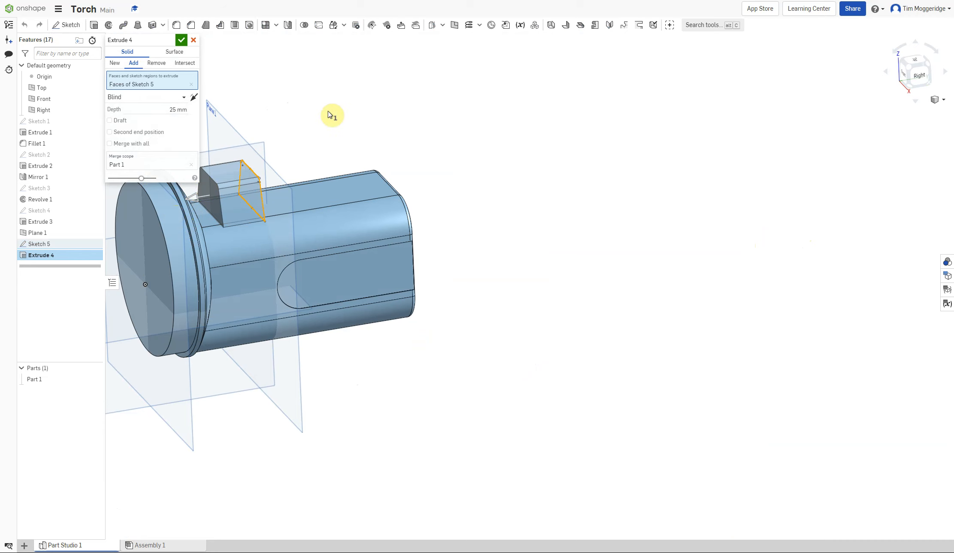
pyautogui.moveTo(432, 122); pyautogui.dragTo(375, 132, button='right')
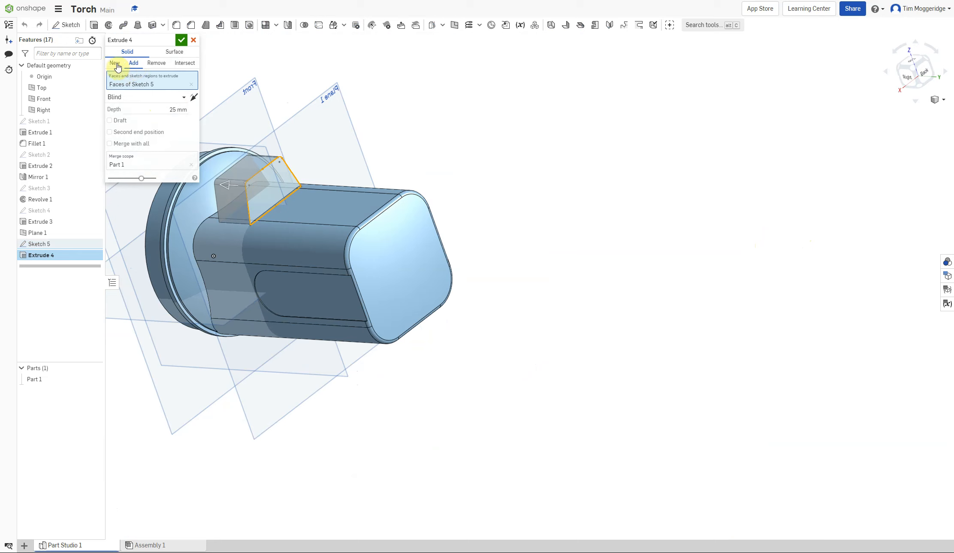
pyautogui.click(183, 97)
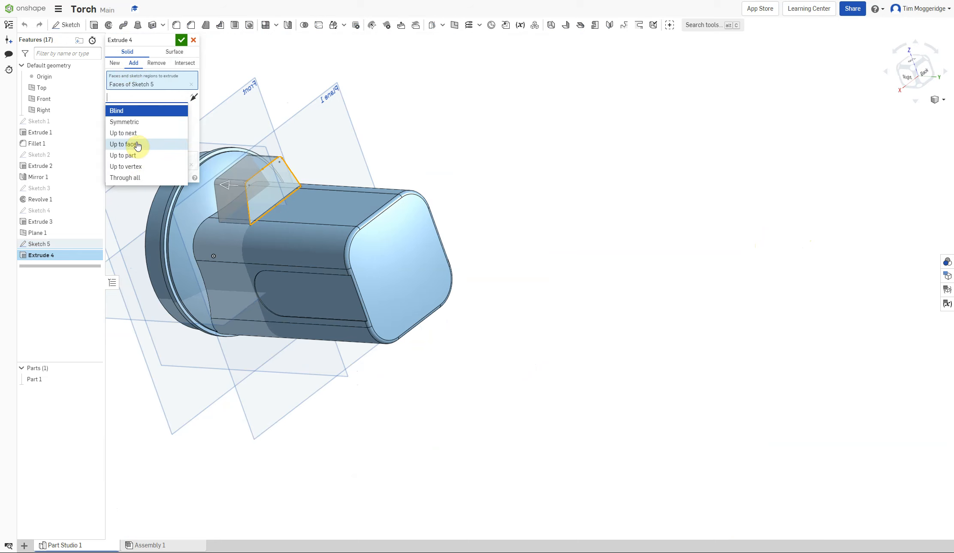
pyautogui.click(137, 144)
pyautogui.scroll(-3, 211, 209)
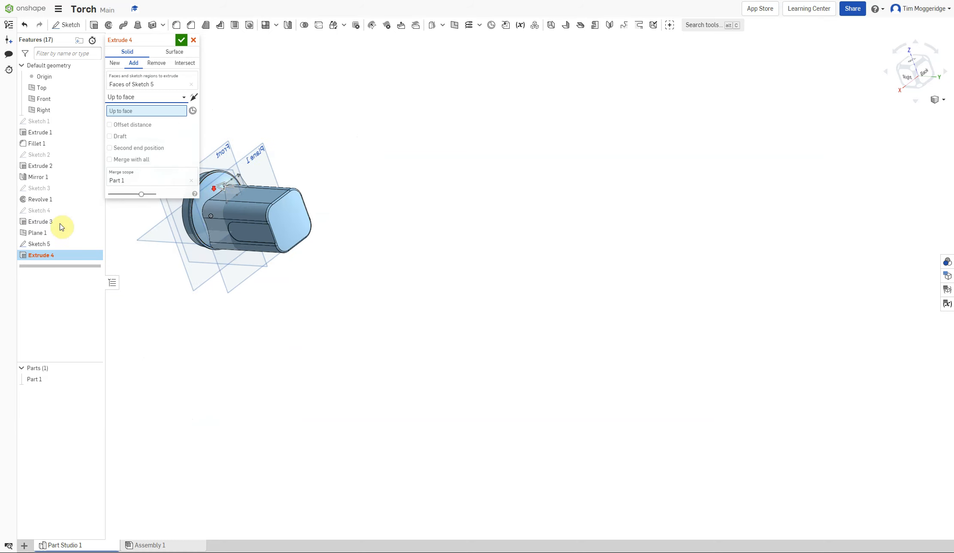
pyautogui.scroll(6, 140, 236)
pyautogui.scroll(5, 365, 74)
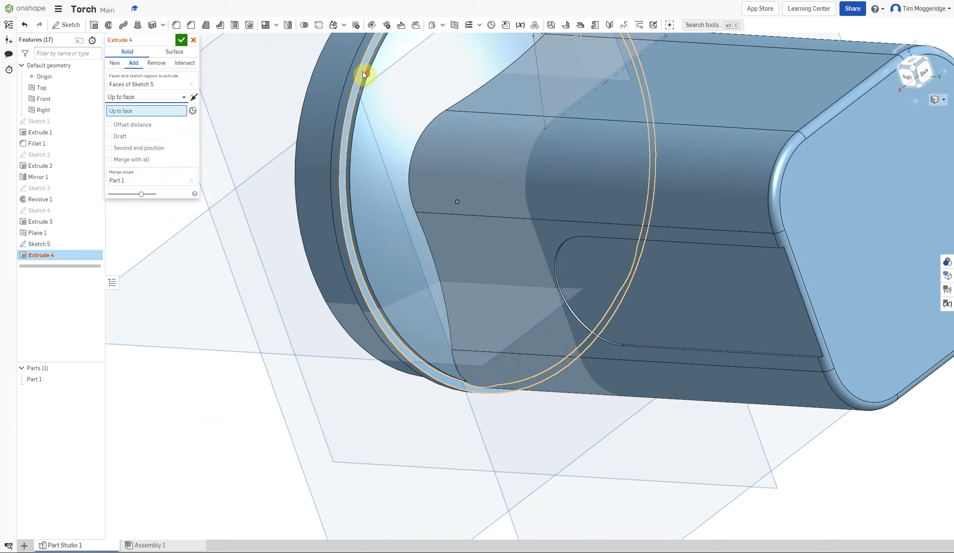
pyautogui.click(362, 73)
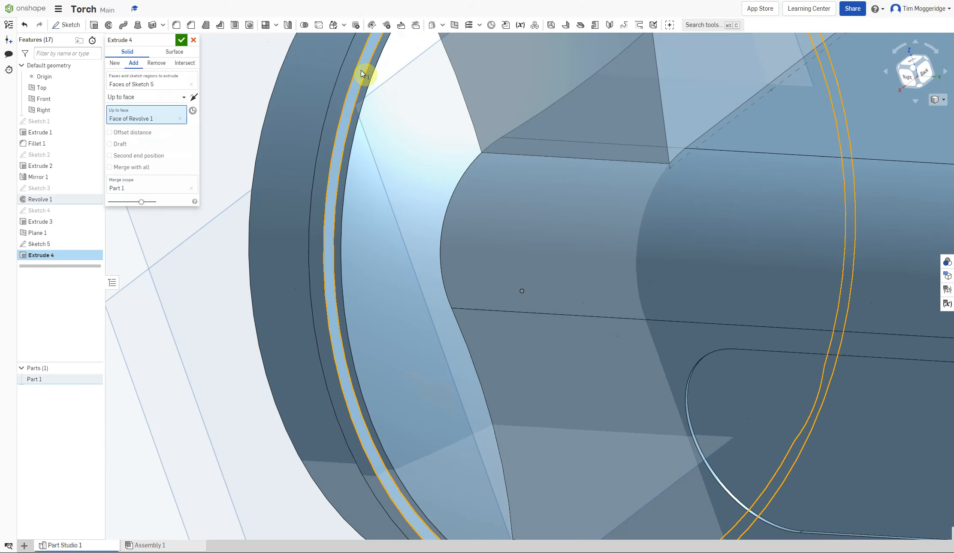
pyautogui.click(182, 41)
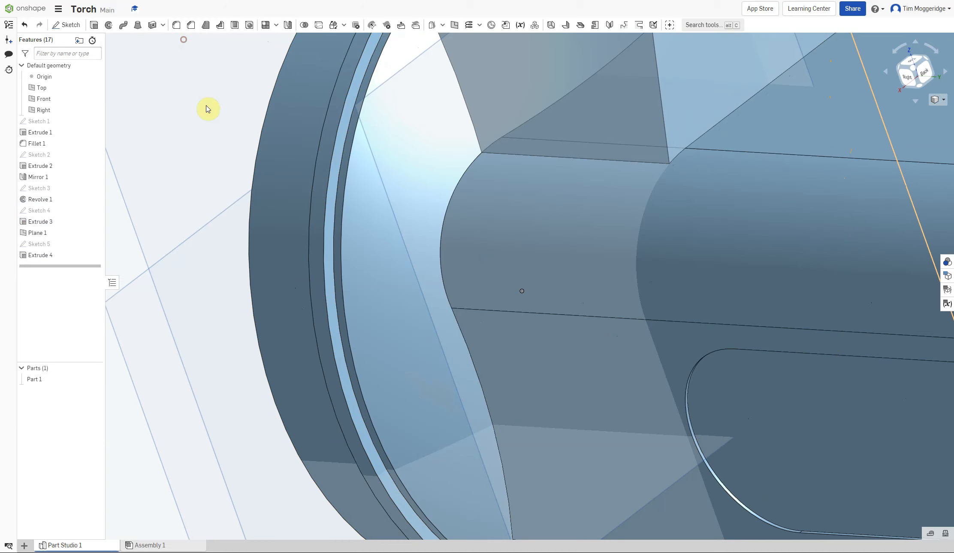
# Create a new sketch on the Right plane.
pyautogui.scroll(-6, 310, 153)
pyautogui.rightClick(645, 178)
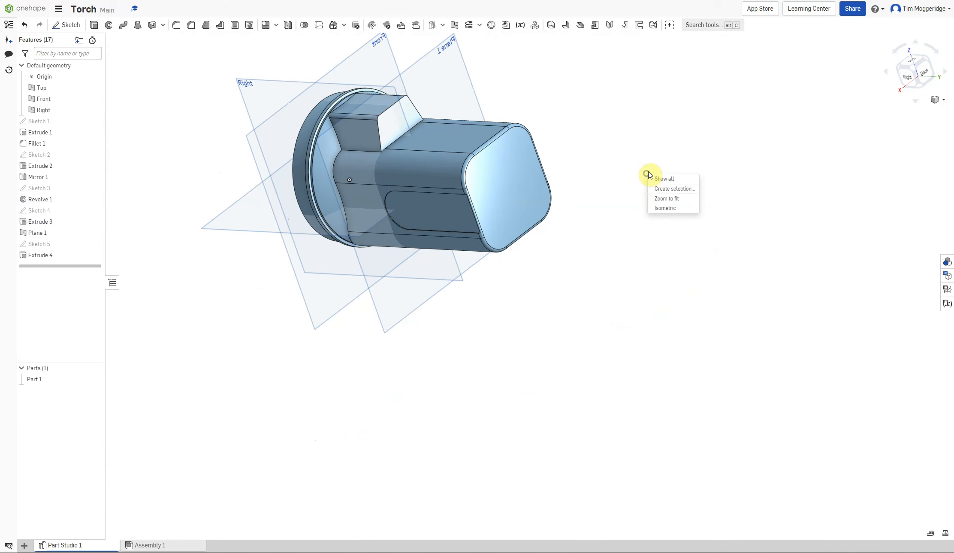
pyautogui.click(656, 199)
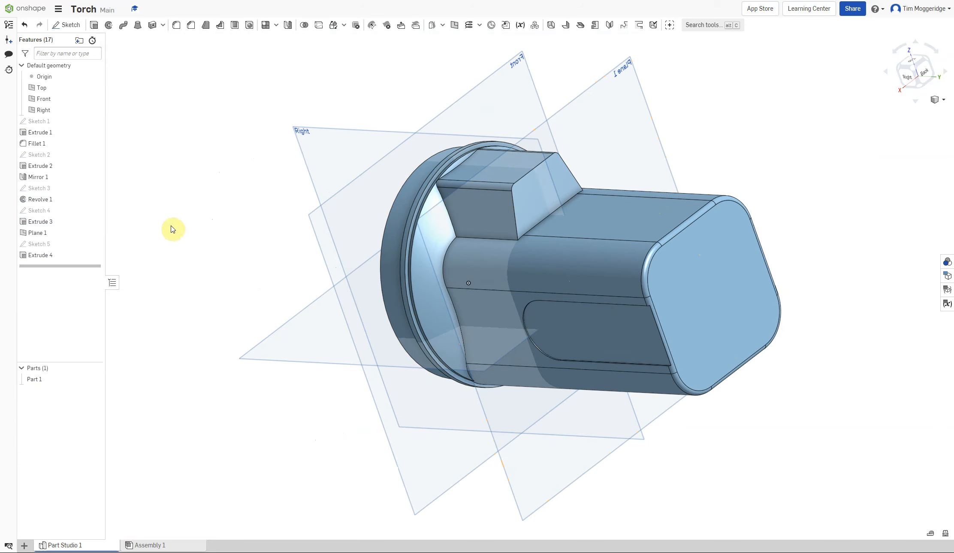
pyautogui.moveTo(170, 227); pyautogui.dragTo(197, 213, button='right')
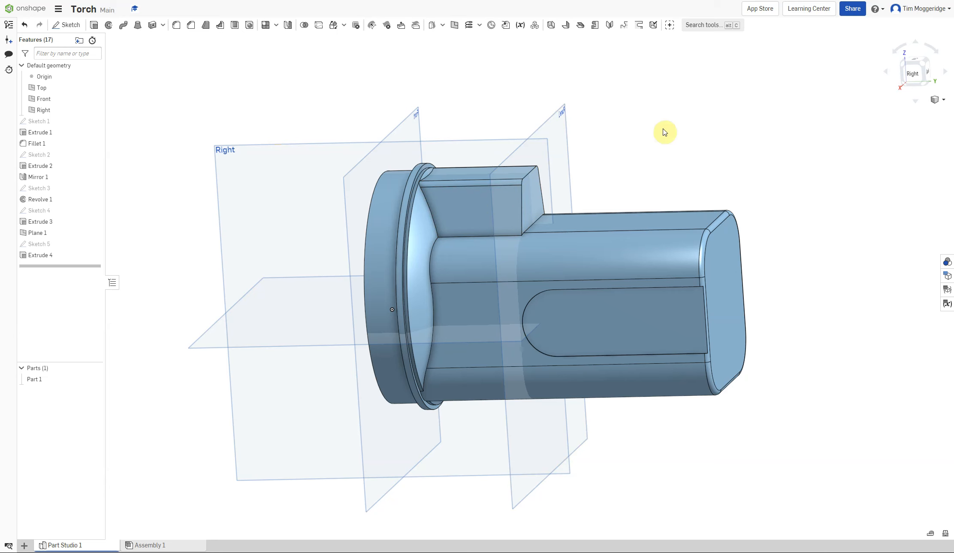
pyautogui.rightClick(270, 169)
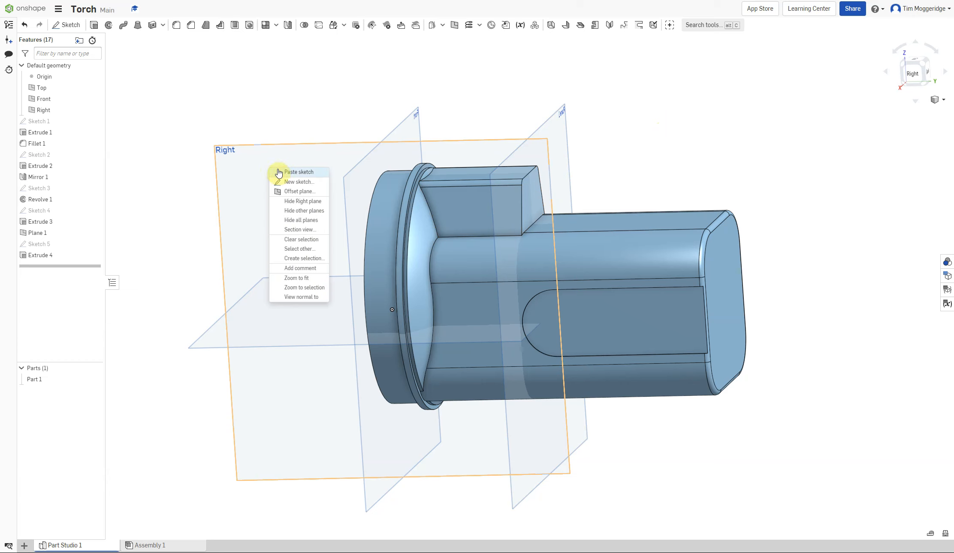
pyautogui.click(291, 184)
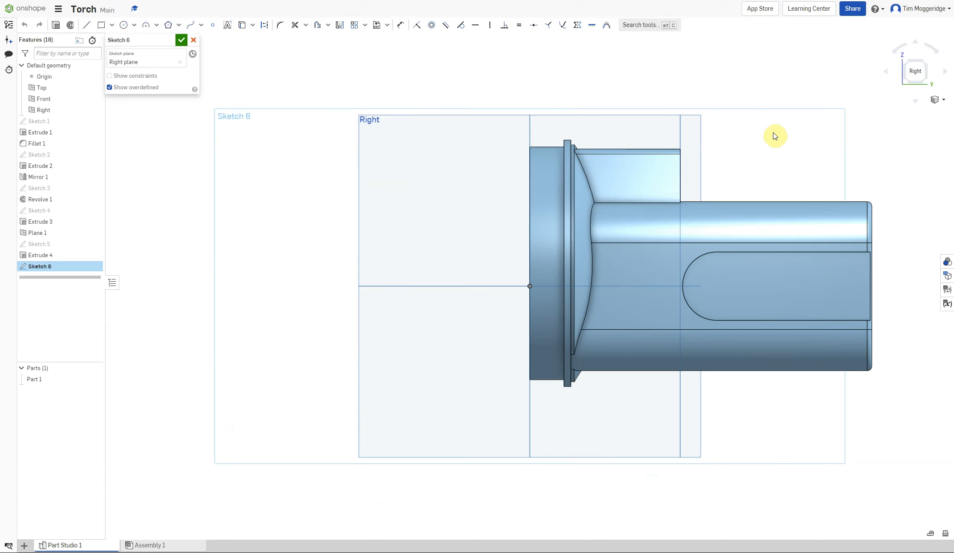
# Sketch a circle about 31 mm in diameter with its centre just behind the raised block's rear edge.
pyautogui.scroll(-4, 755, 132)
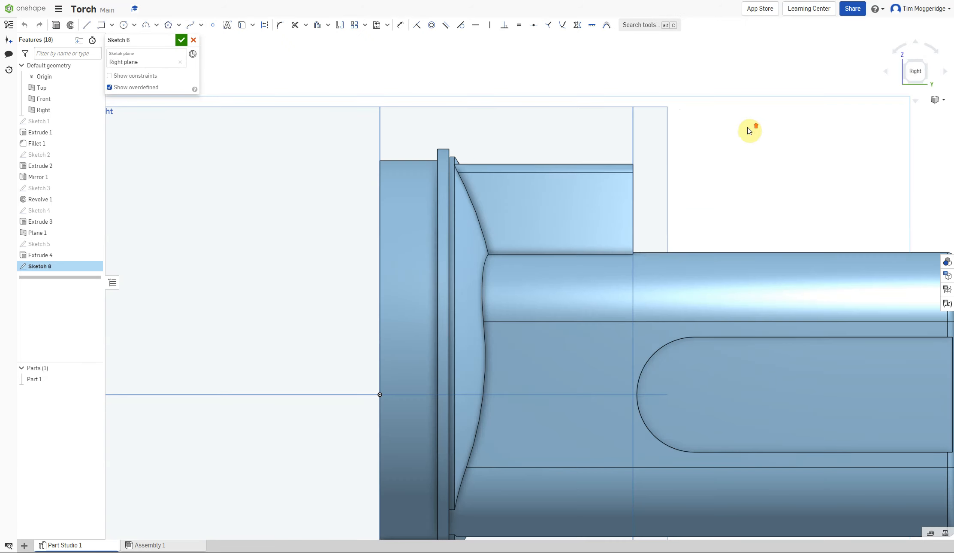
pyautogui.click(124, 27)
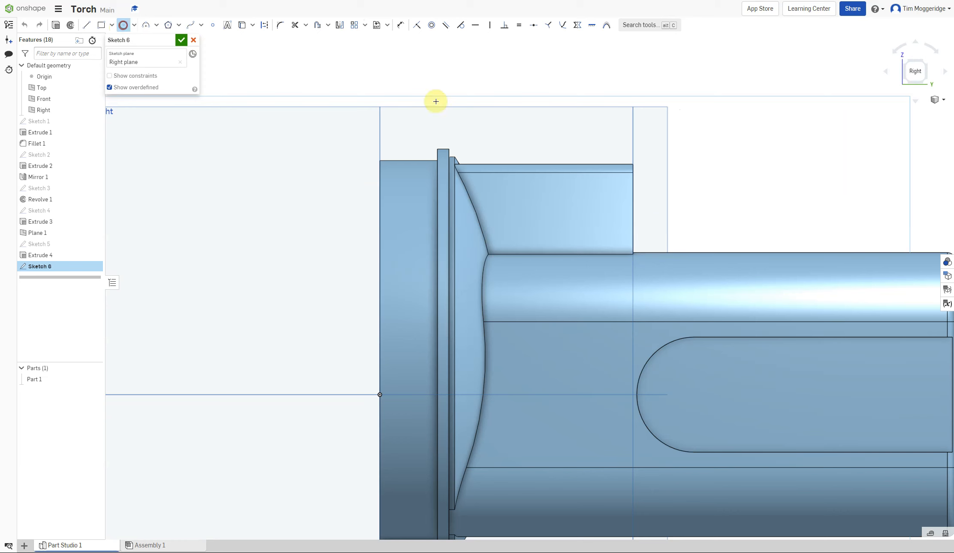
pyautogui.click(646, 182)
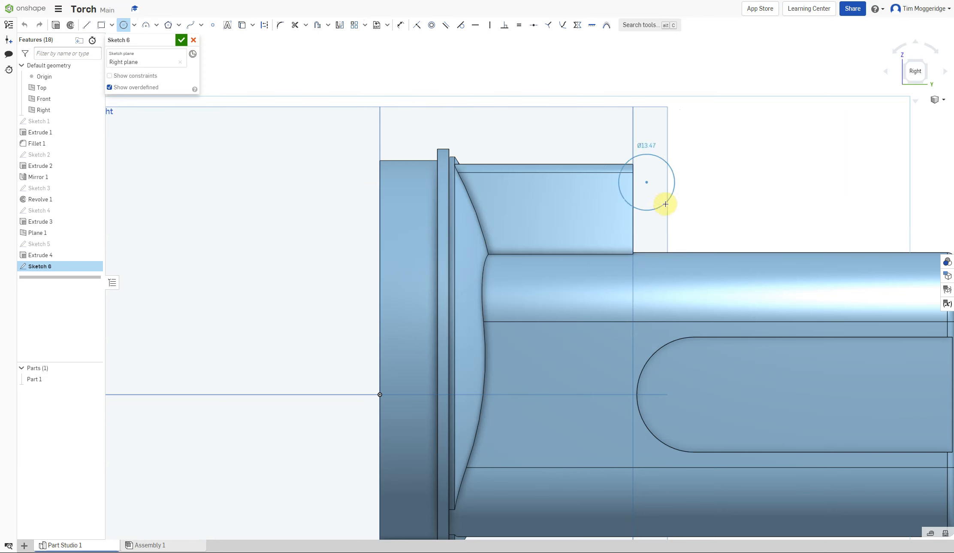
pyautogui.click(688, 224)
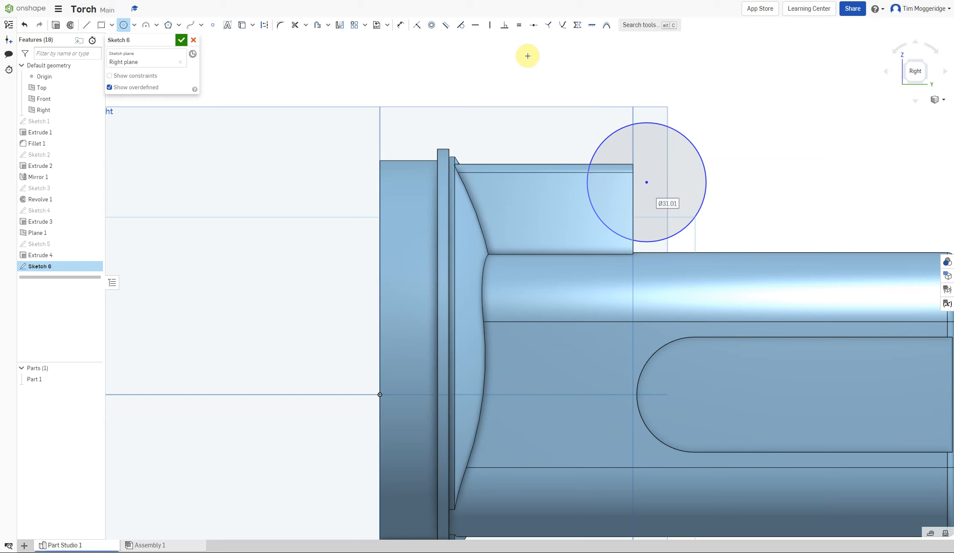
# Constrain the circle's centre coincident with the raised block's vertical rear edge.
pyautogui.click(417, 26)
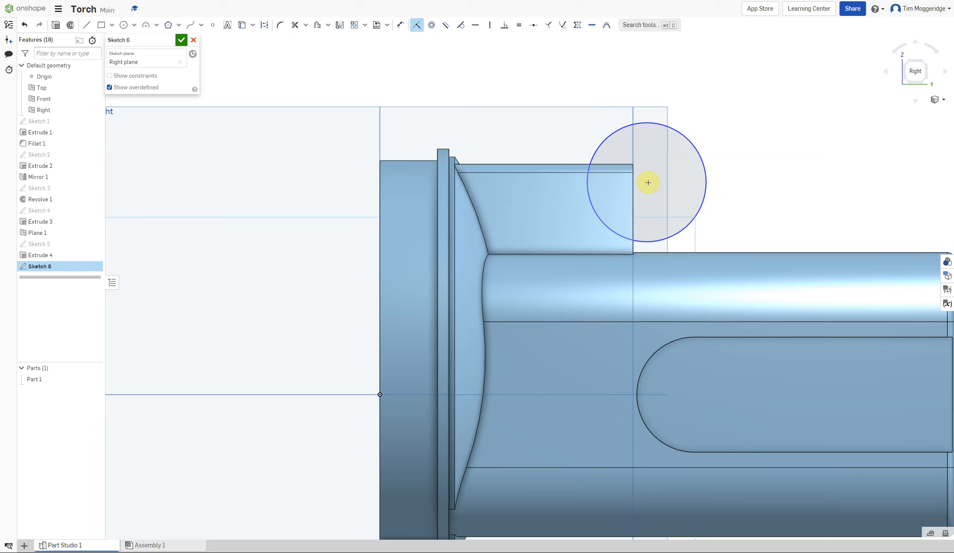
pyautogui.click(647, 182)
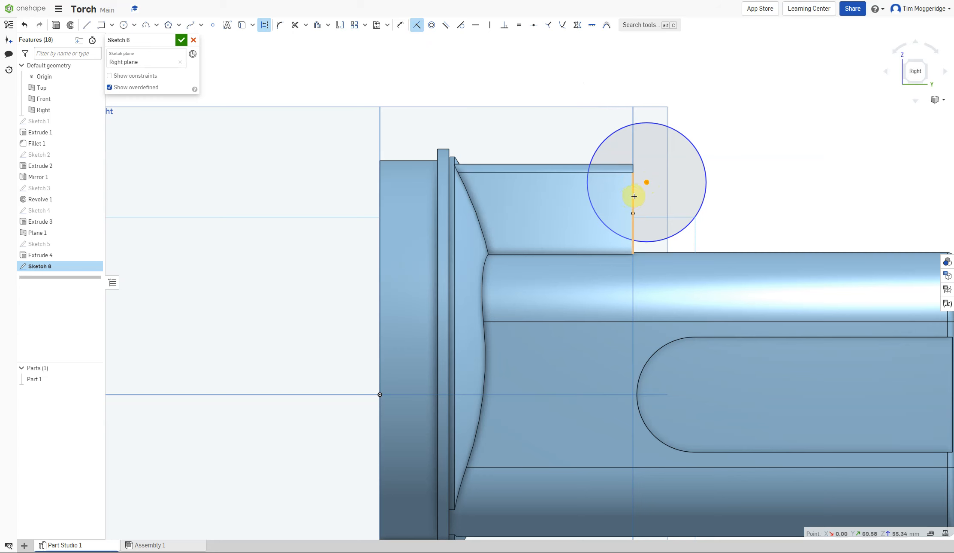
pyautogui.press('i')
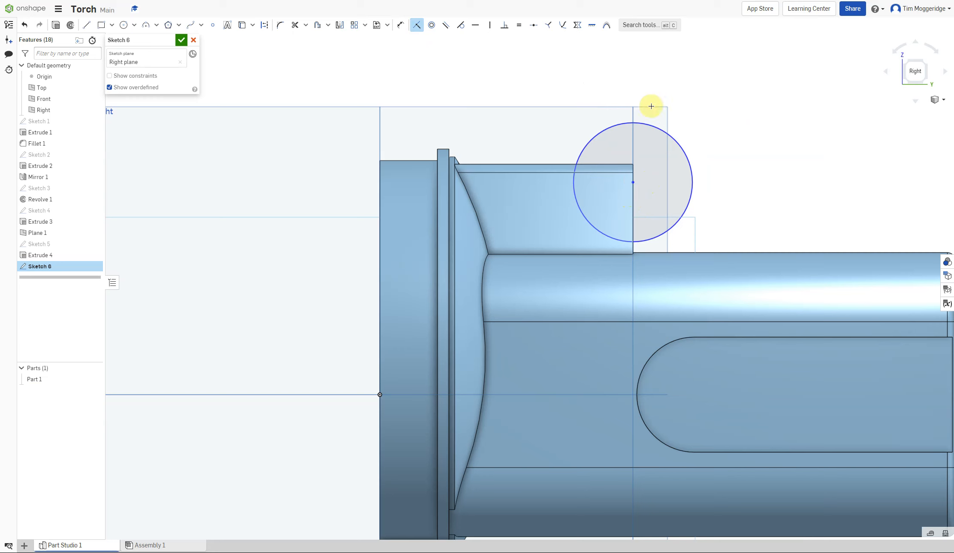
# Dimension the circle at the raised block's rear edge with a diameter of 29 mm.
pyautogui.click(400, 25)
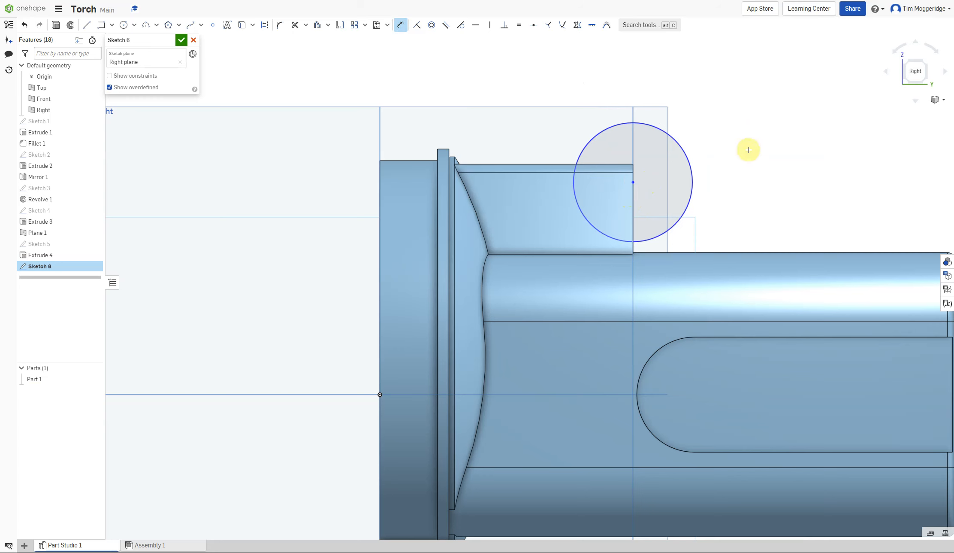
pyautogui.click(684, 153)
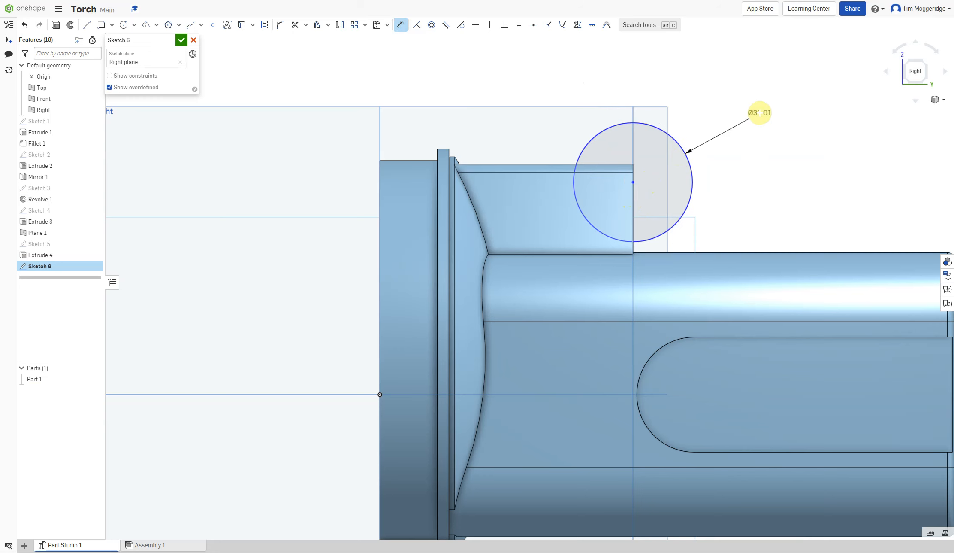
pyautogui.click(759, 112)
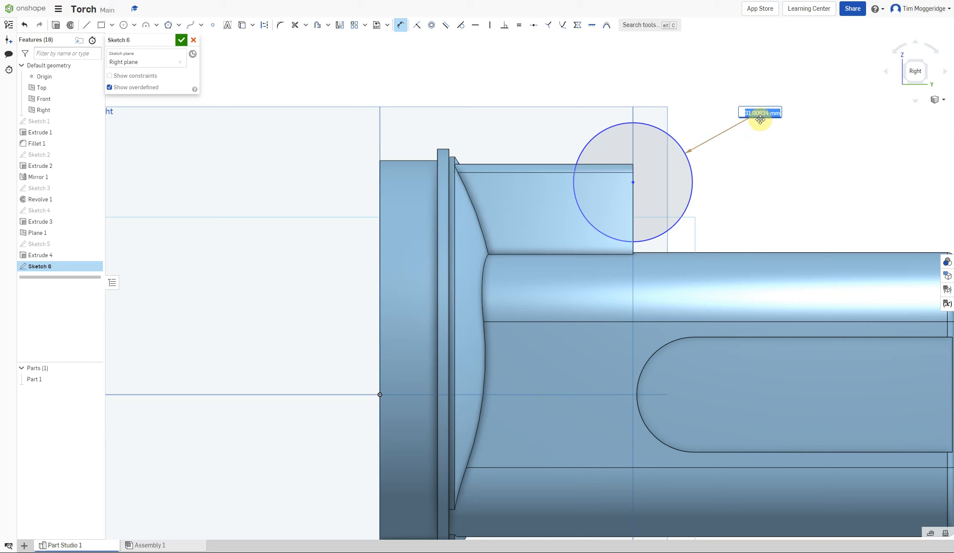
pyautogui.write('29')
pyautogui.press('Return')
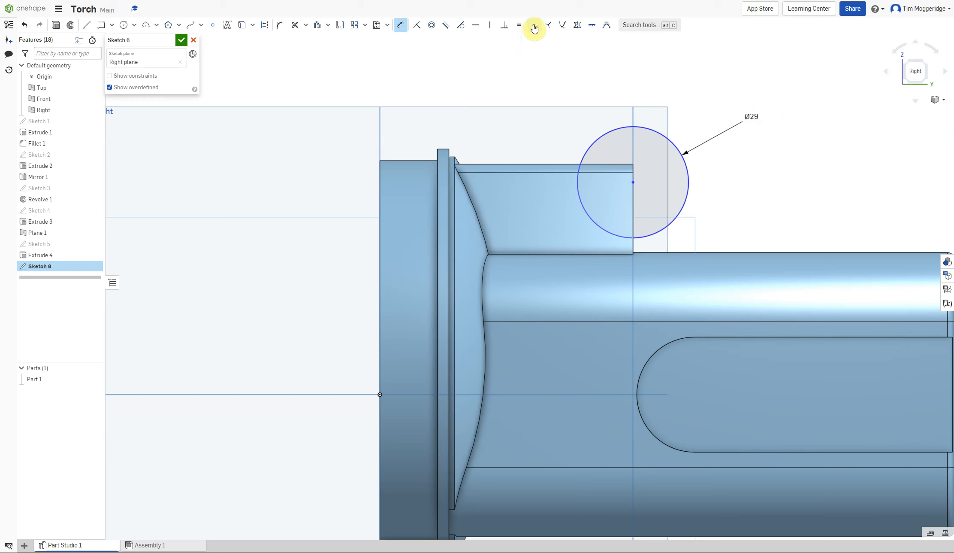
# Try to apply a coincident constraint between the circle and the upper edge of the torch handle.
pyautogui.click(416, 25)
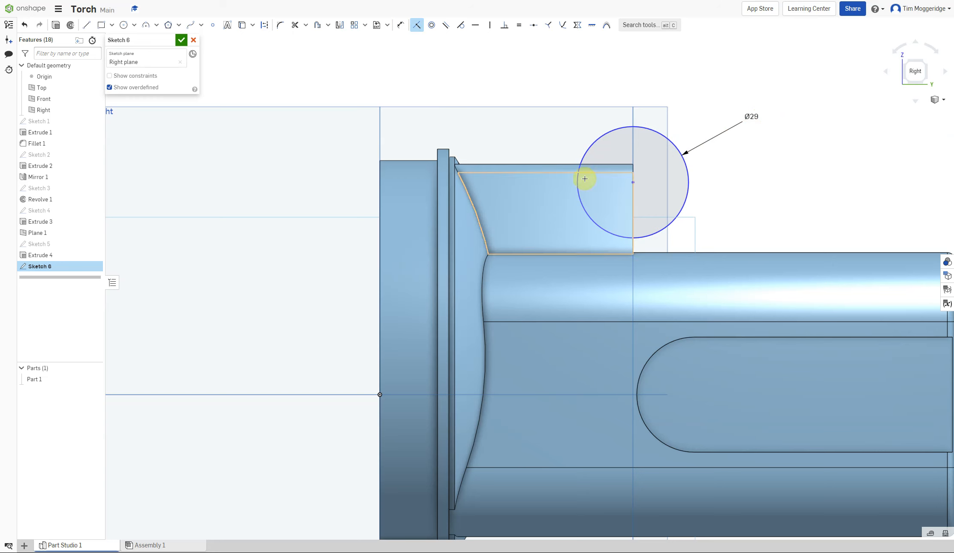
pyautogui.click(722, 252)
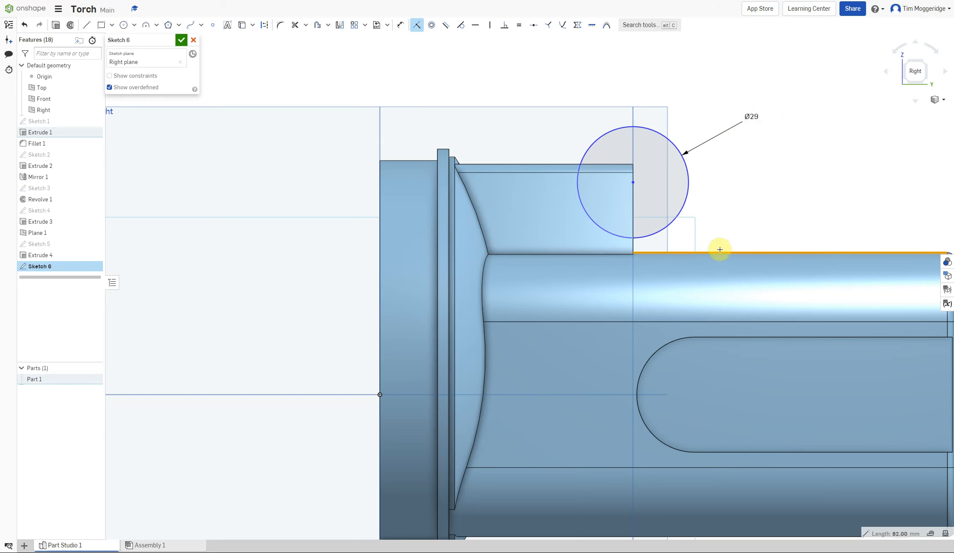
pyautogui.click(649, 235)
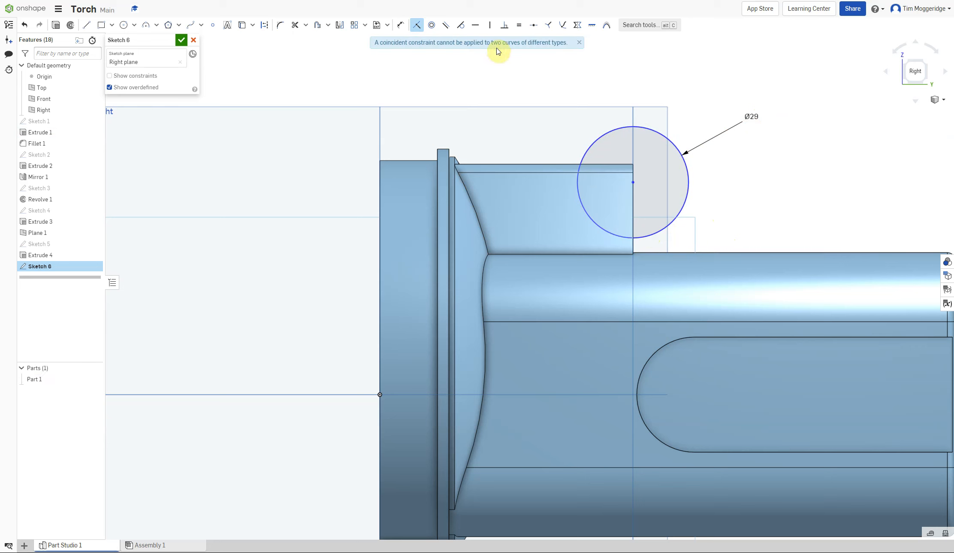
# Constrain the circle tangent to the upper edge of the torch handle.
pyautogui.click(460, 26)
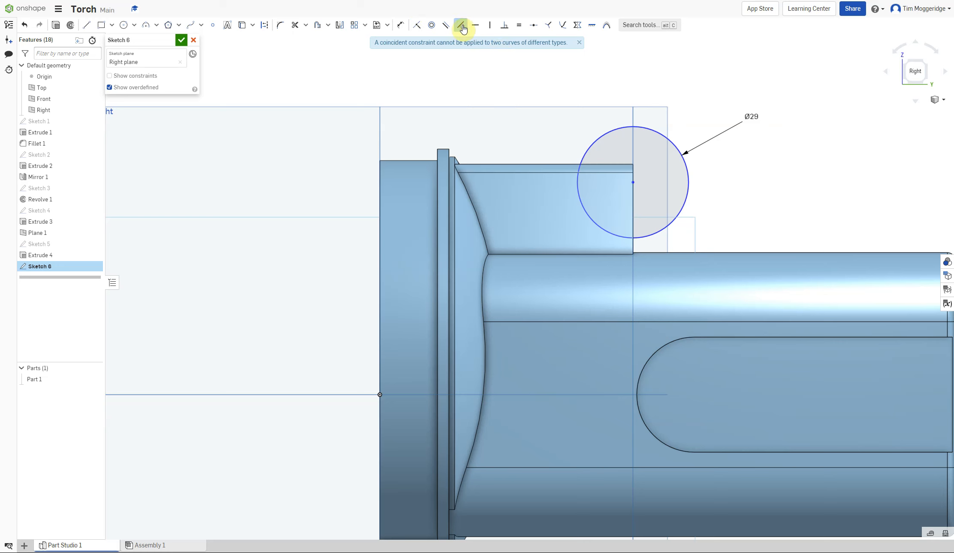
pyautogui.click(664, 227)
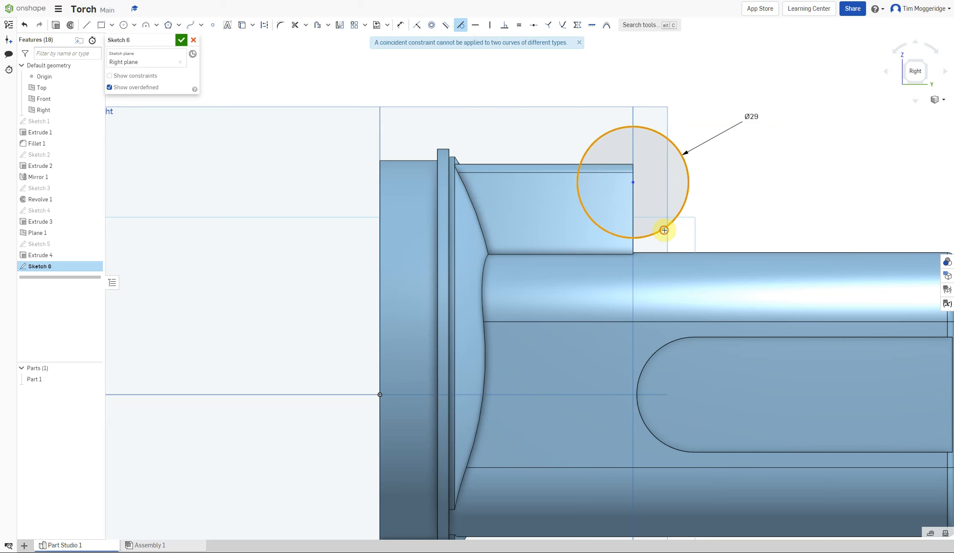
pyautogui.click(681, 253)
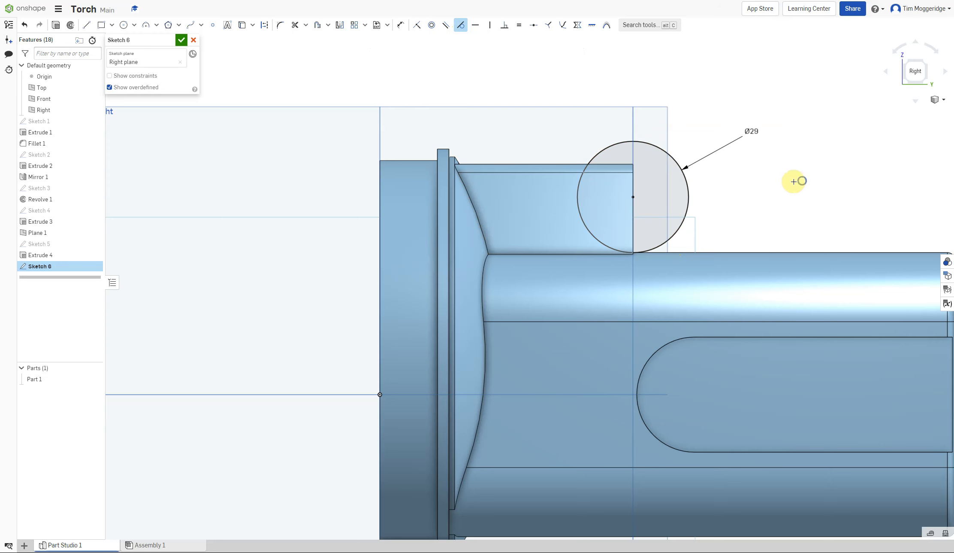
# Extrude the 29 mm circle as a Remove, Through all with a second end position also Through all, cutting the raised block's rear.
pyautogui.moveTo(792, 181)
pyautogui.mouseDown(button='right')
pyautogui.moveTo(766, 188)
pyautogui.moveTo(765, 204)
pyautogui.mouseUp(button='right')
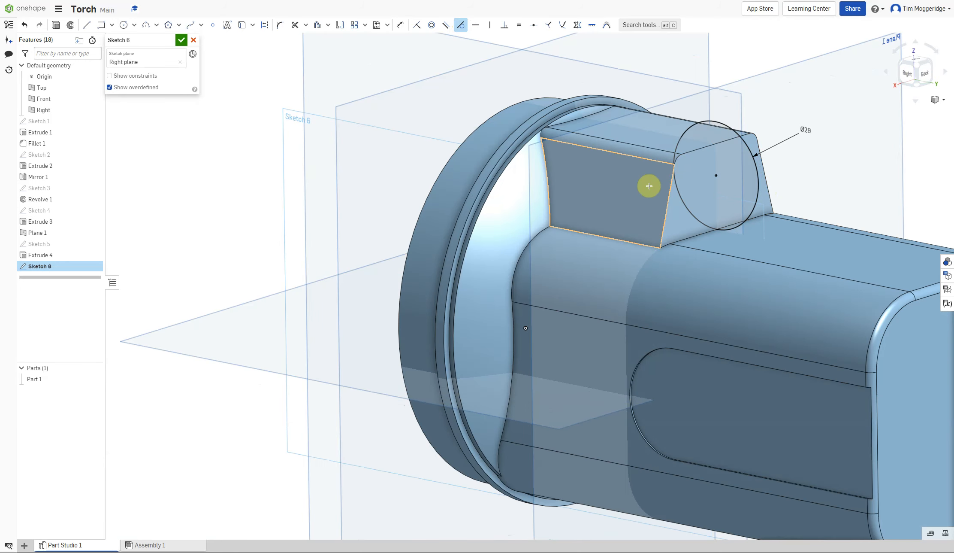
pyautogui.click(56, 25)
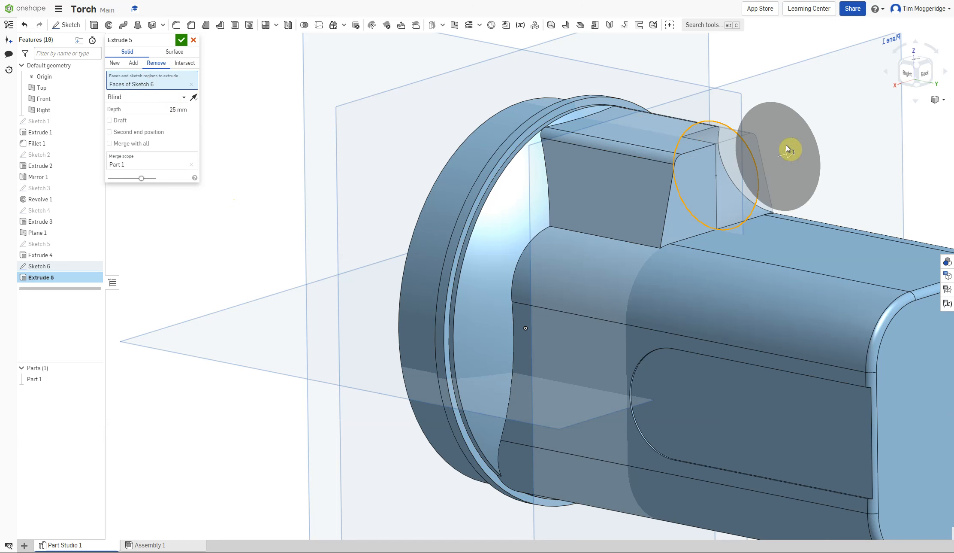
pyautogui.click(183, 100)
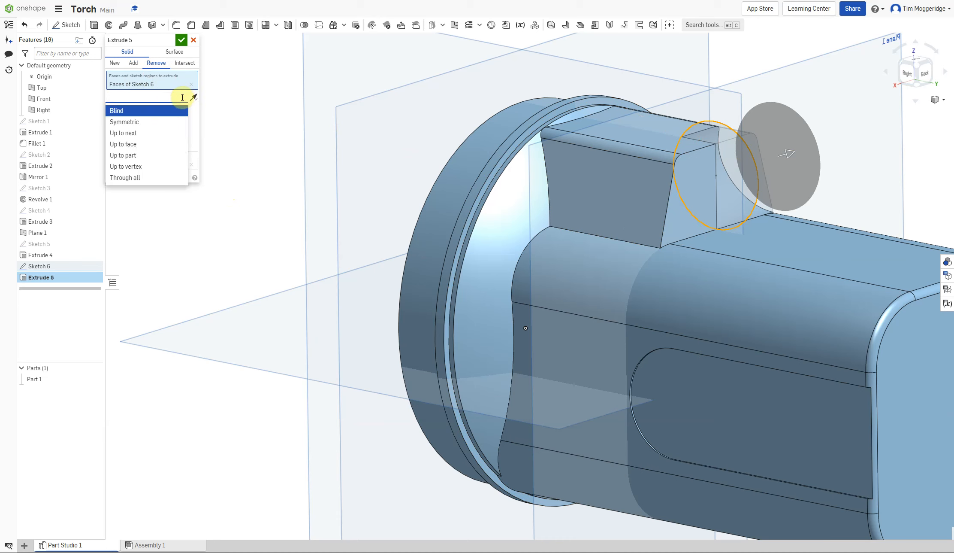
pyautogui.click(126, 178)
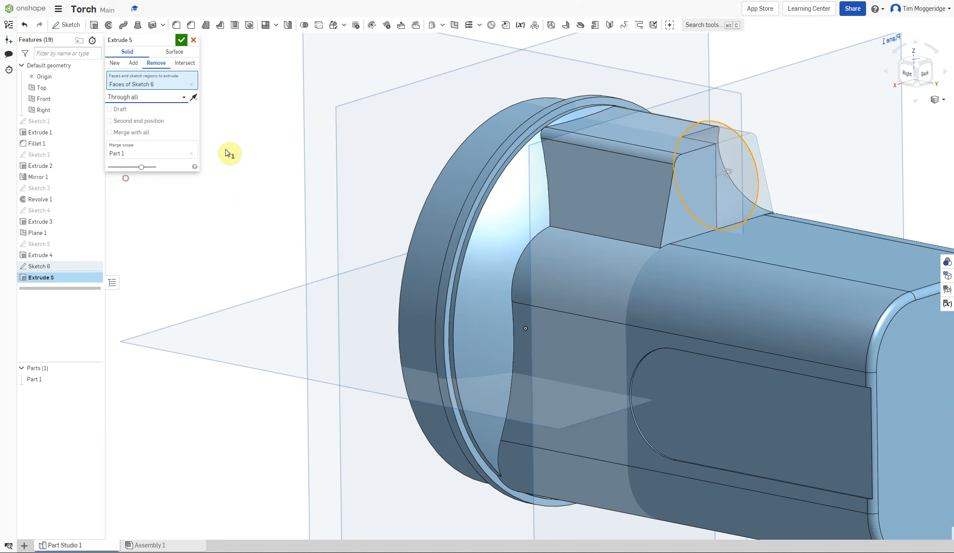
pyautogui.click(109, 122)
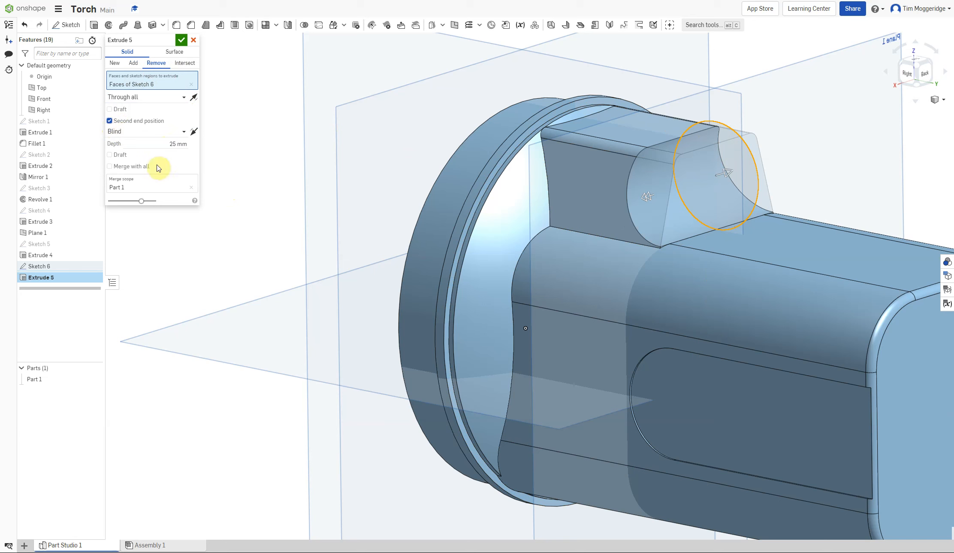
pyautogui.click(183, 134)
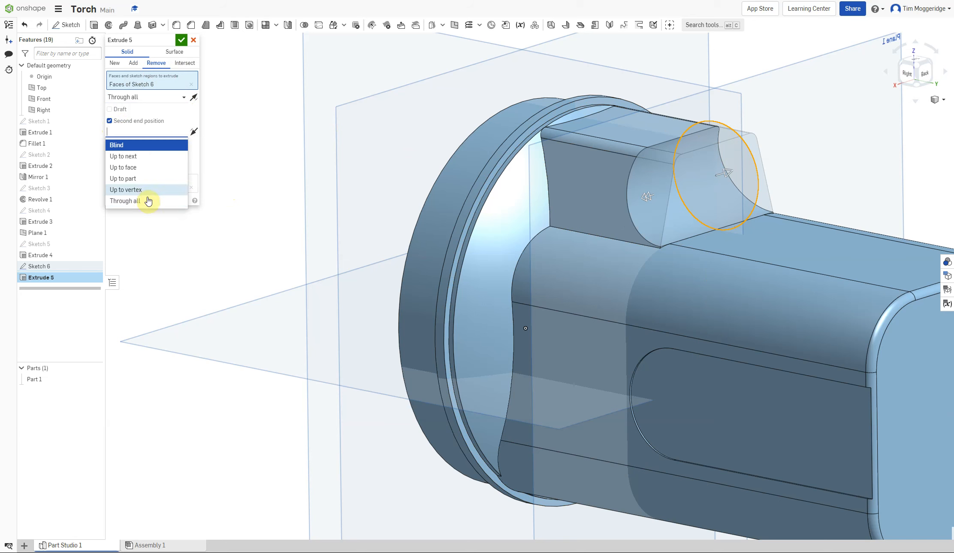
pyautogui.click(141, 202)
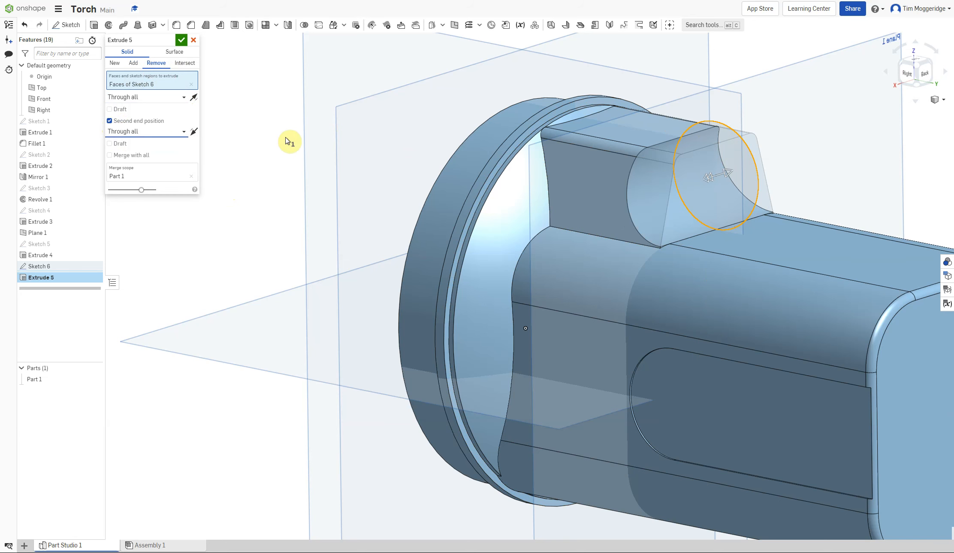
pyautogui.click(181, 40)
# Fillet the curved side edge of the raised block's concave cutout with a 3 mm radius and tangent propagation.
pyautogui.moveTo(255, 126)
pyautogui.mouseDown(button='right')
pyautogui.moveTo(277, 113)
pyautogui.moveTo(253, 132)
pyautogui.mouseUp(button='right')
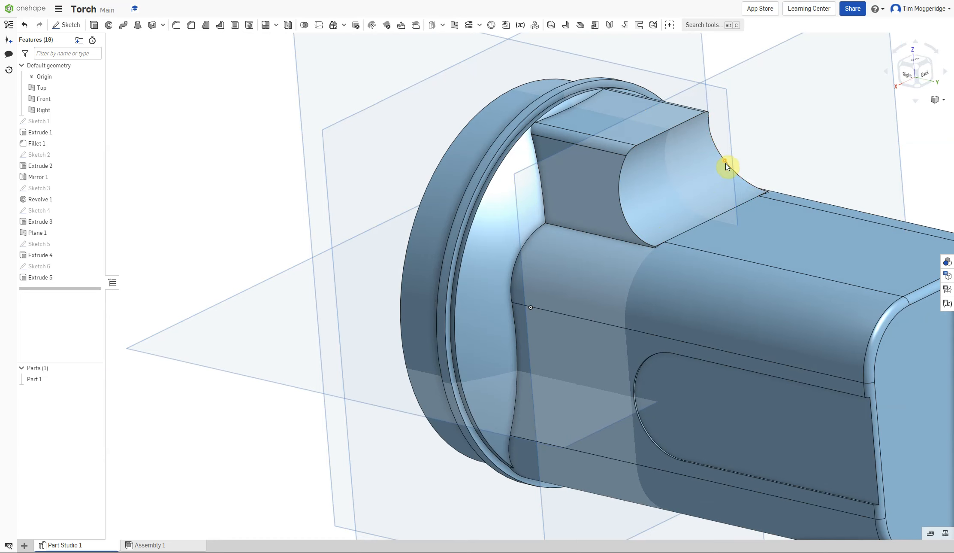
pyautogui.click(178, 26)
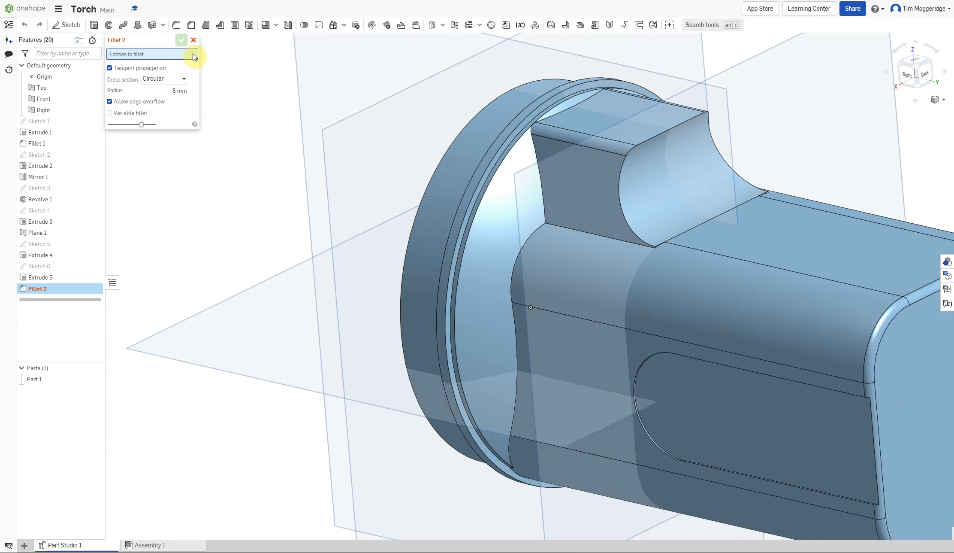
pyautogui.click(175, 91)
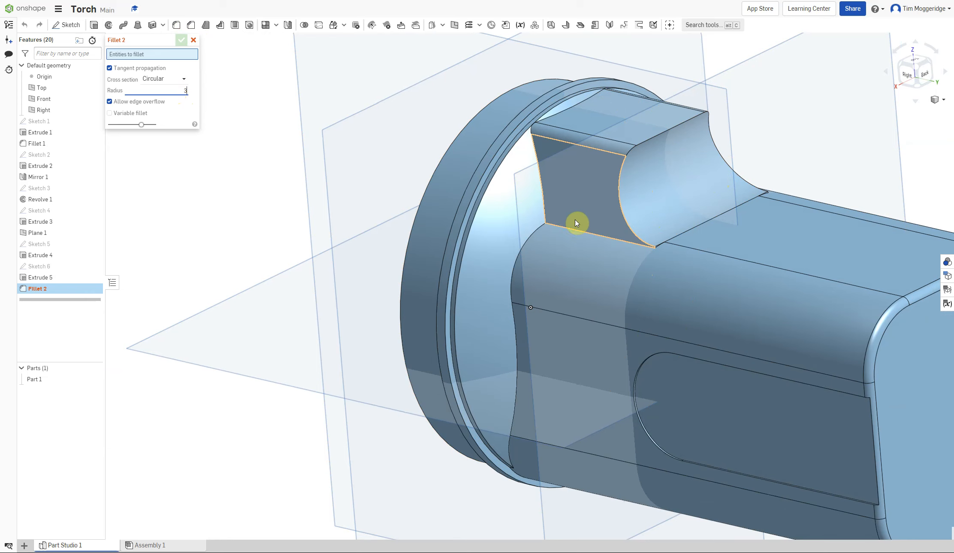
pyautogui.click(620, 211)
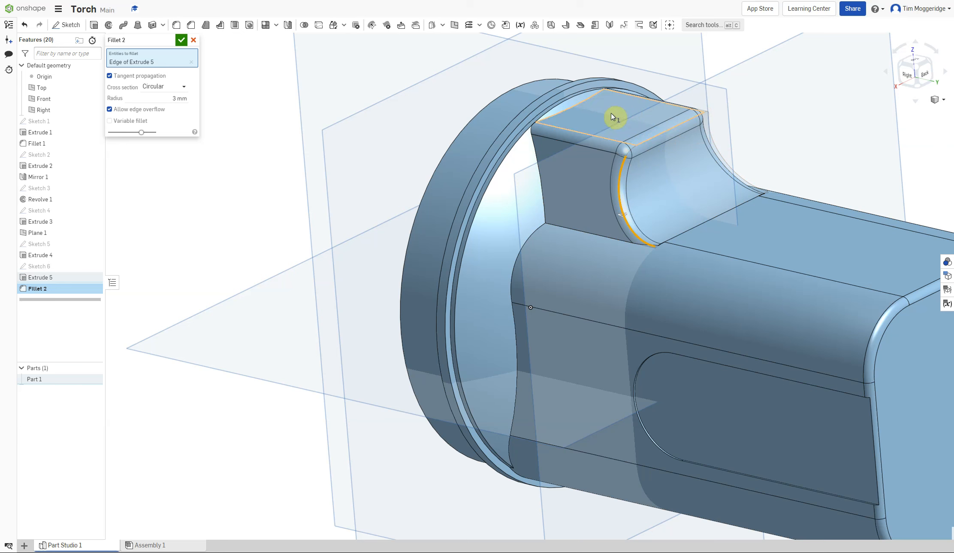
pyautogui.click(182, 40)
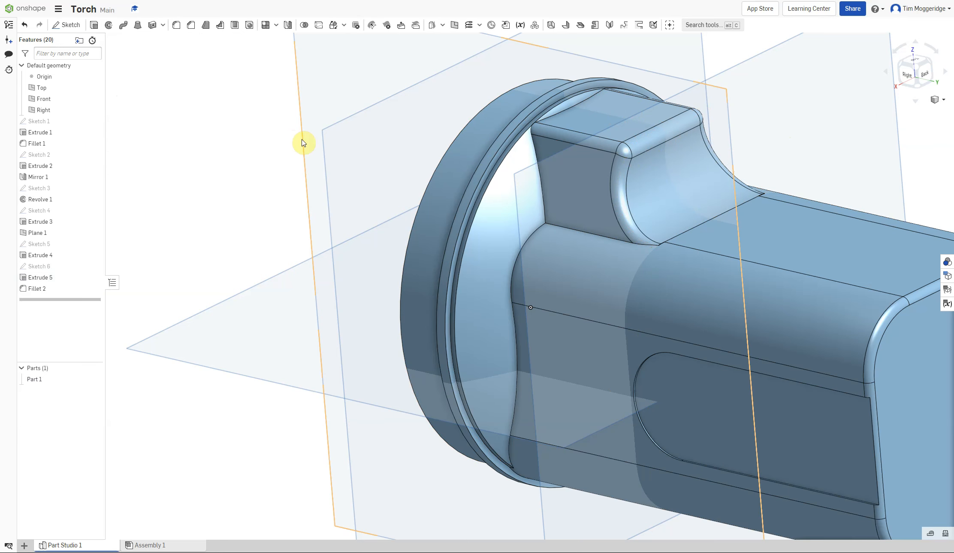
# Create a new sketch on the narrow sliver face of Extrude 4 at the foot of the raised block's filleted rear corner.
pyautogui.moveTo(302, 142); pyautogui.dragTo(276, 112, button='right')
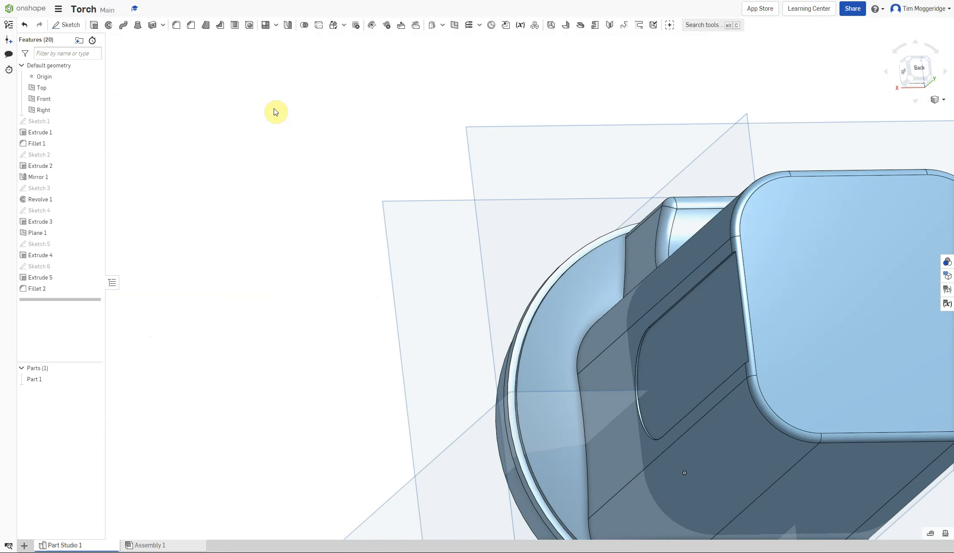
pyautogui.moveTo(276, 112); pyautogui.dragTo(274, 141, button='right')
pyautogui.scroll(-10, 694, 256)
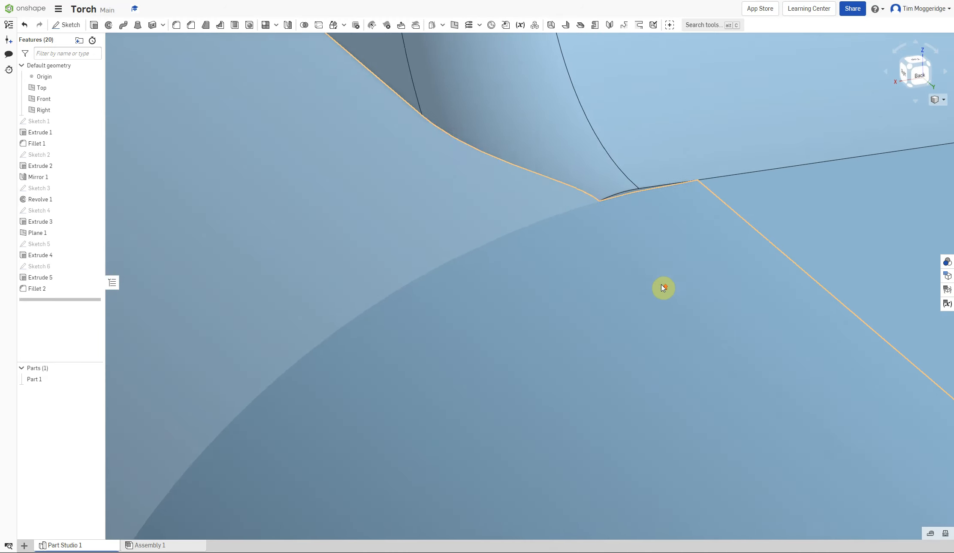
pyautogui.moveTo(667, 287); pyautogui.dragTo(655, 273, button='right')
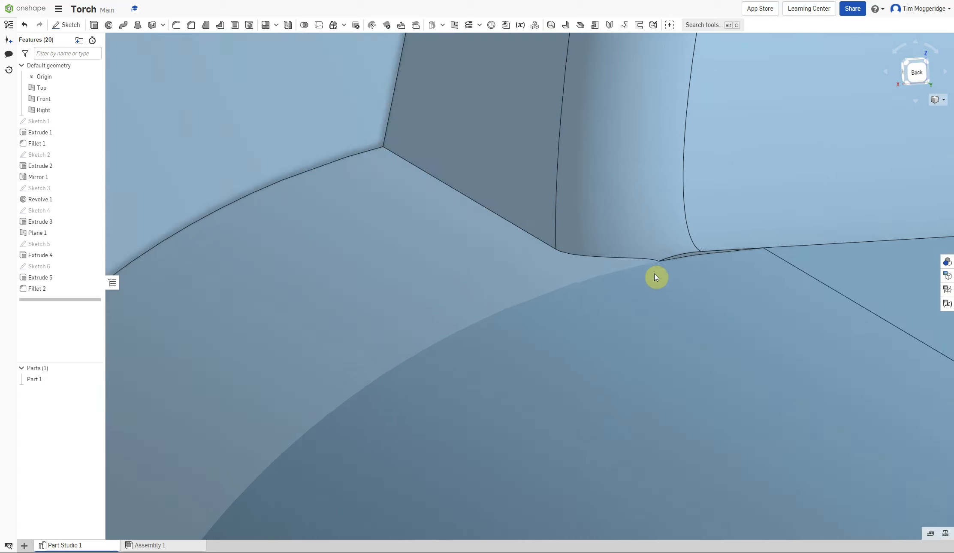
pyautogui.click(683, 259)
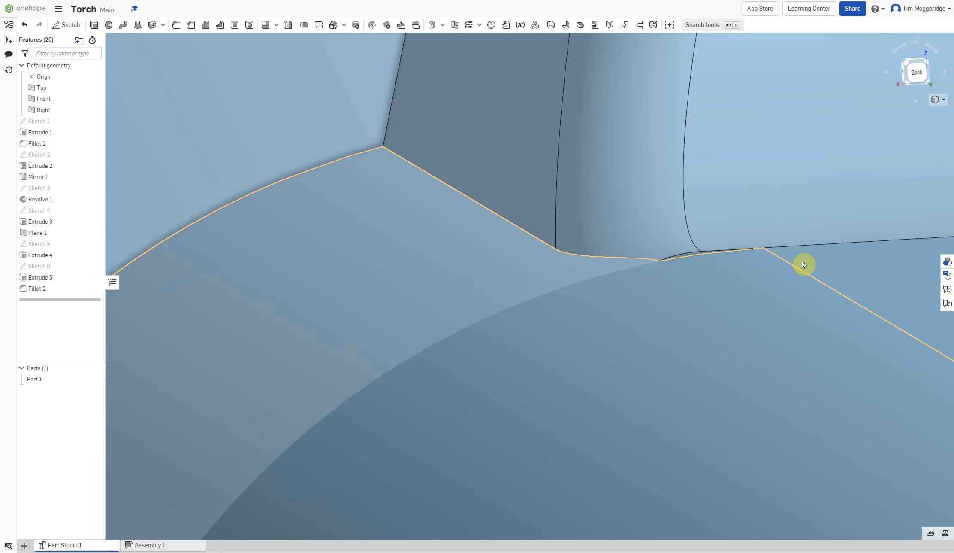
pyautogui.moveTo(787, 300); pyautogui.dragTo(781, 301, button='right')
pyautogui.scroll(6, 739, 296)
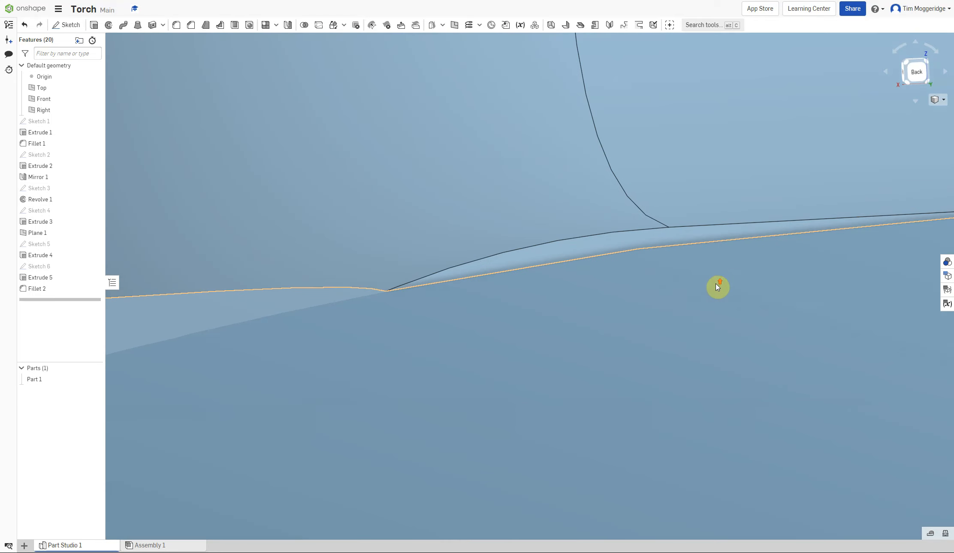
pyautogui.click(603, 247)
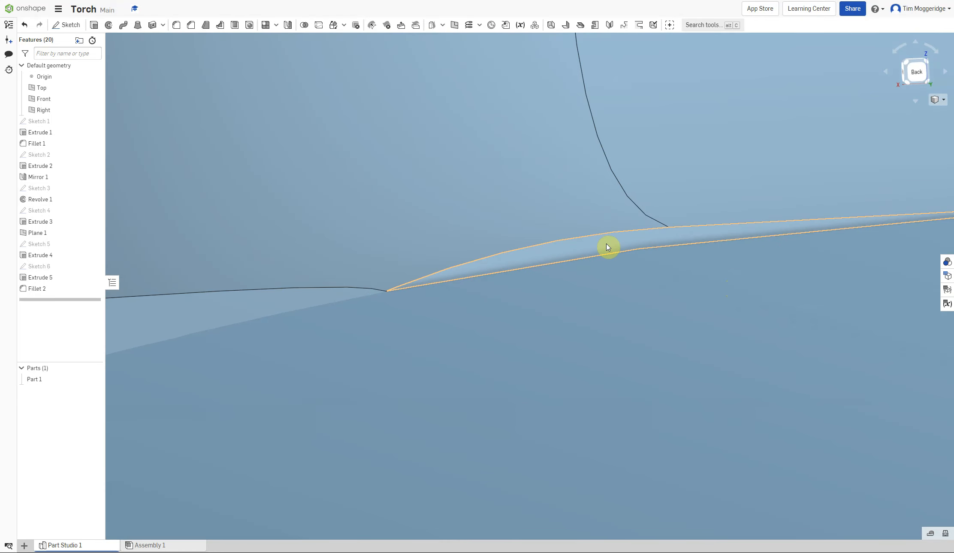
pyautogui.rightClick(607, 247)
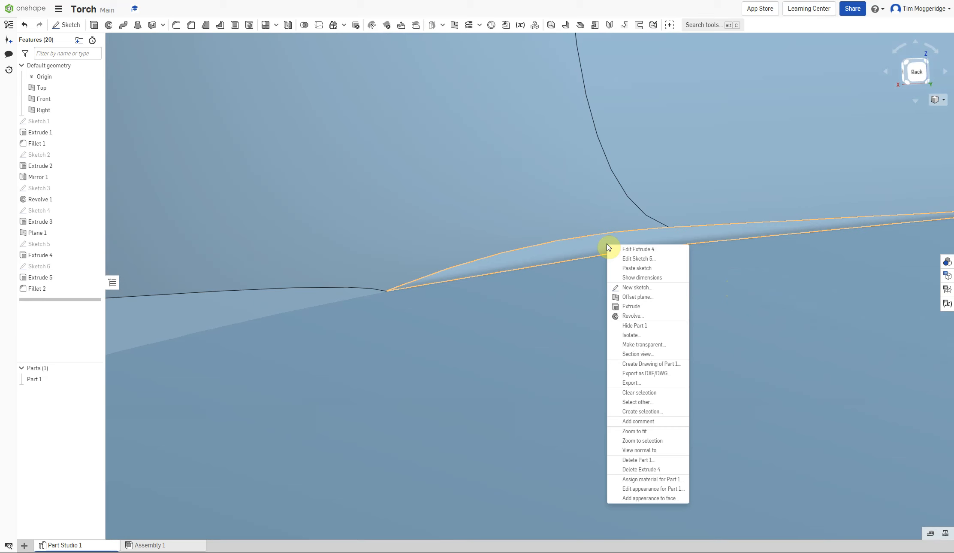
pyautogui.click(633, 291)
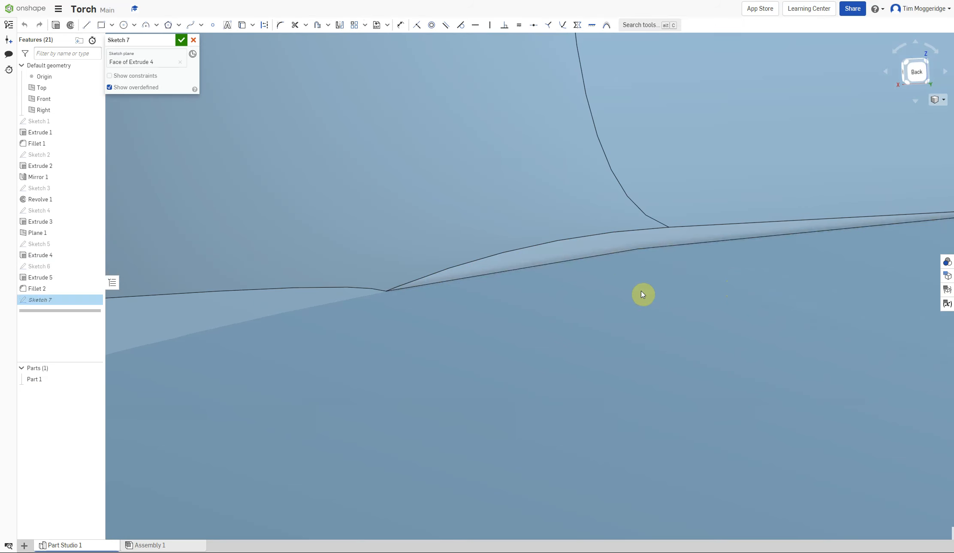
# View the sketch face straight on and examine where the raised block's filleted rear corner meets the handle.
pyautogui.scroll(-5, 756, 303)
pyautogui.moveTo(855, 340)
pyautogui.mouseDown(button='right')
pyautogui.moveTo(919, 347)
pyautogui.moveTo(913, 397)
pyautogui.mouseUp(button='right')
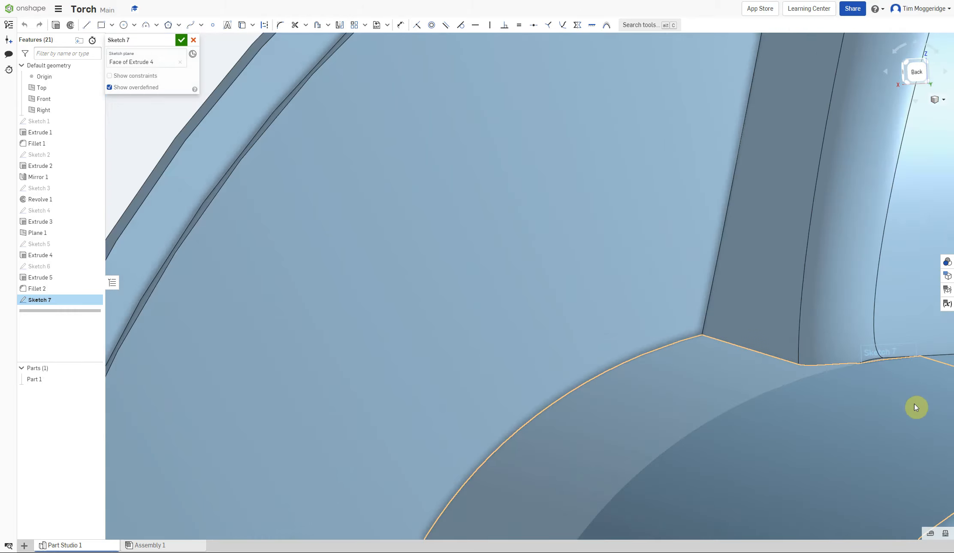
pyautogui.scroll(5, 916, 405)
pyautogui.scroll(2, 900, 347)
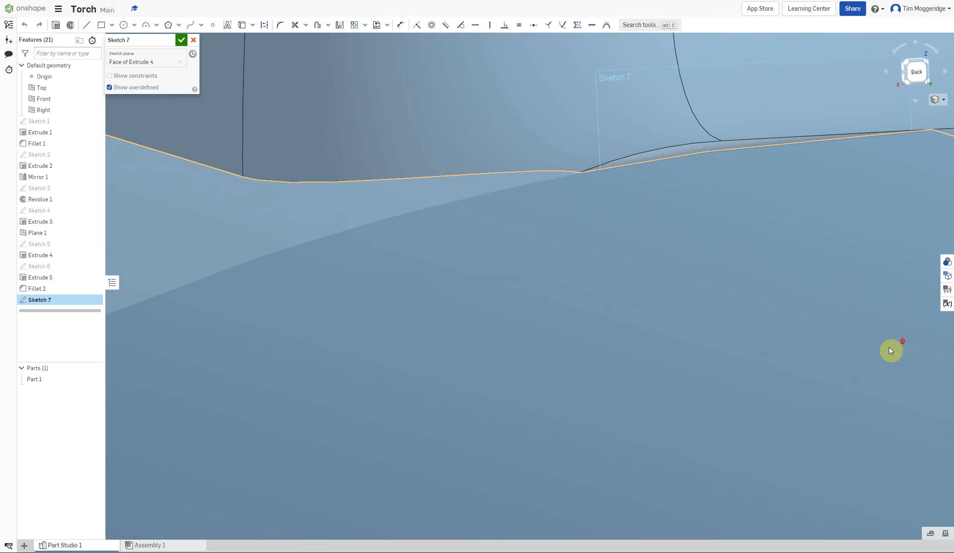
pyautogui.press('n')
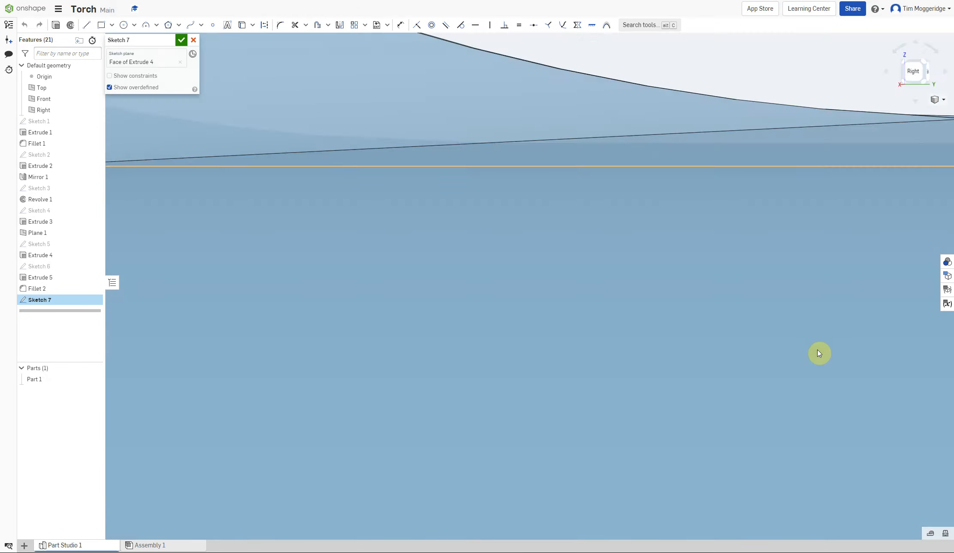
pyautogui.scroll(-3, 675, 290)
pyautogui.scroll(-5, 616, 305)
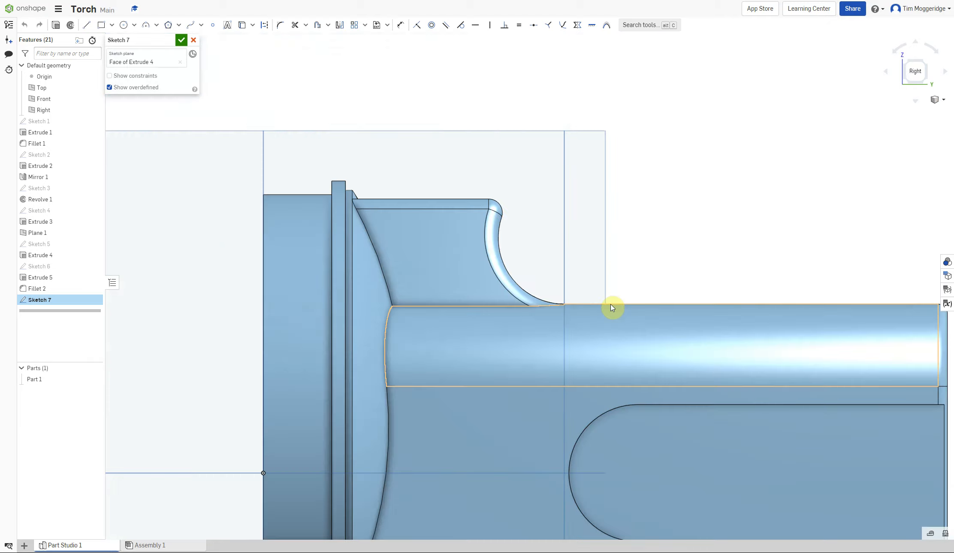
pyautogui.moveTo(614, 304); pyautogui.dragTo(657, 272, button='right')
pyautogui.press('n')
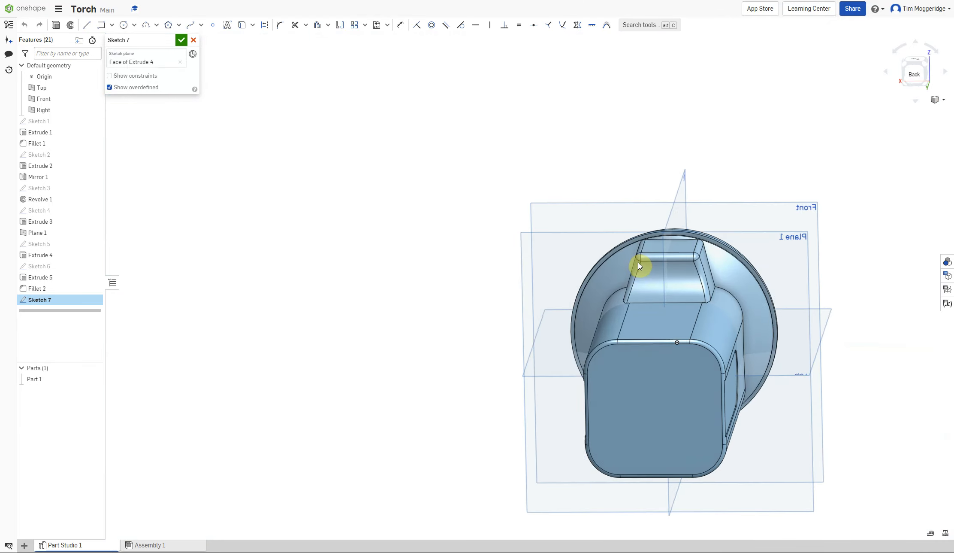
# Project the curved fillet edge and the adjoining straight edge of the sliver face at the raised block's foot into the sketch.
pyautogui.scroll(5, 636, 323)
pyautogui.scroll(3, 638, 312)
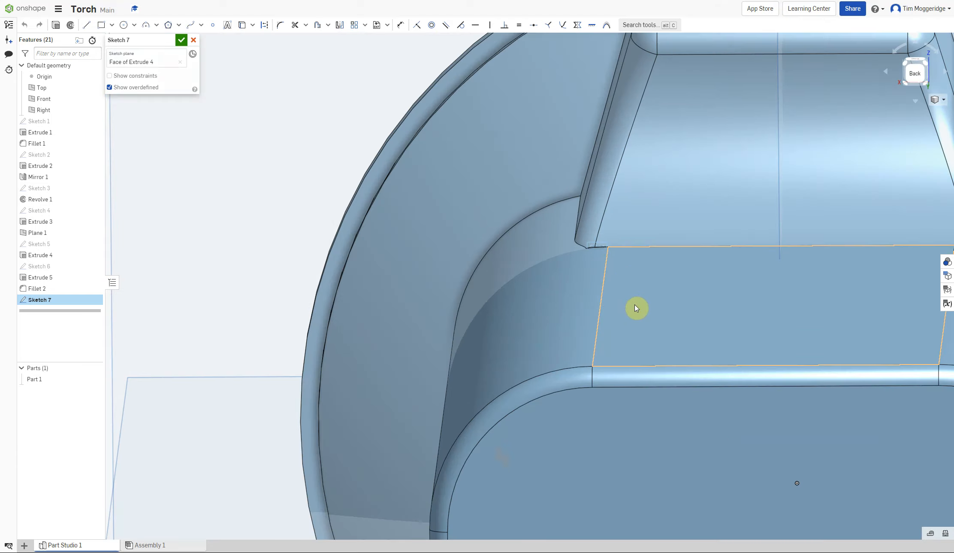
pyautogui.scroll(-5, 636, 308)
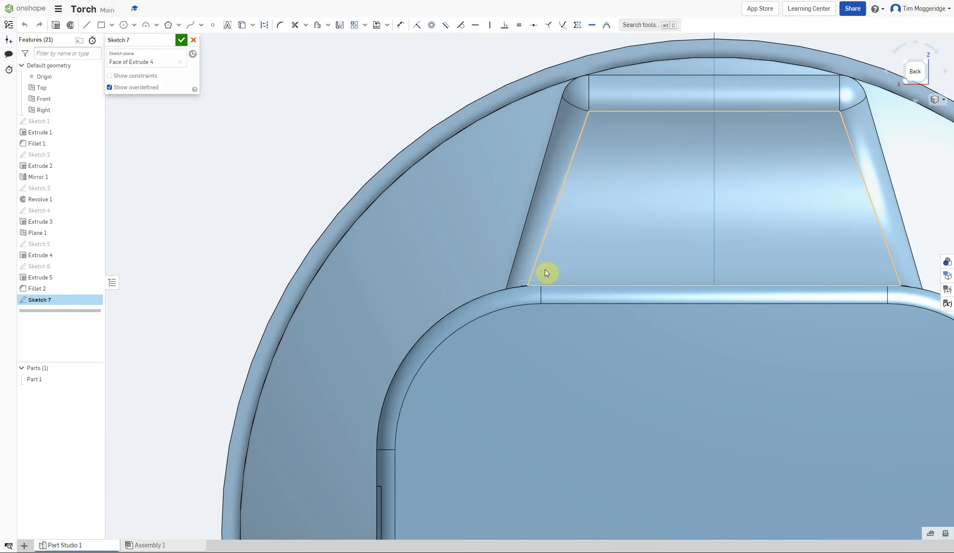
pyautogui.scroll(5, 542, 275)
pyautogui.scroll(3, 534, 280)
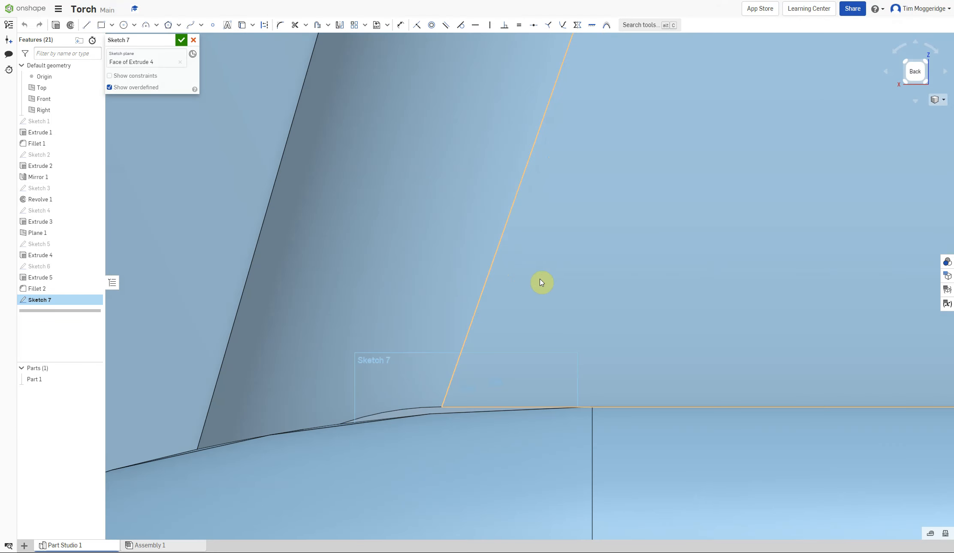
pyautogui.scroll(3, 362, 485)
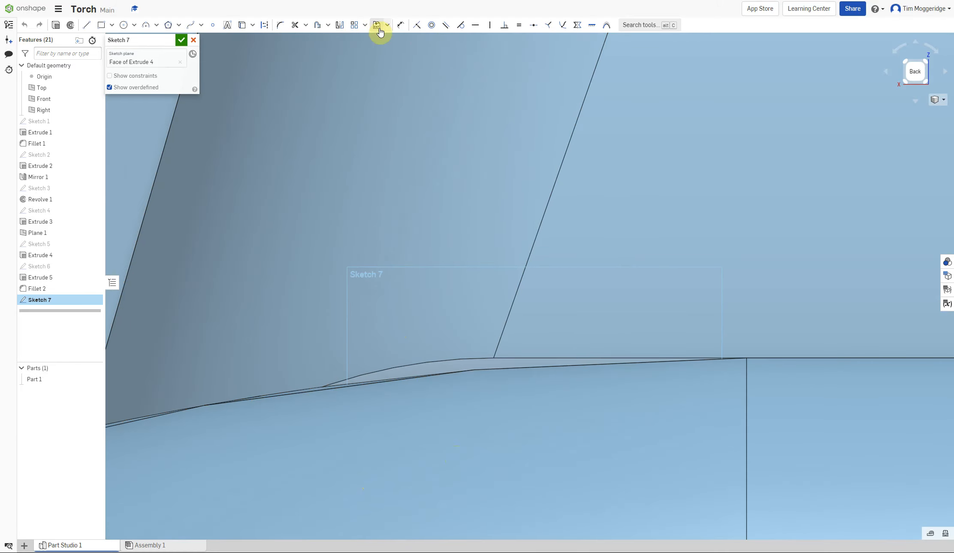
pyautogui.click(242, 25)
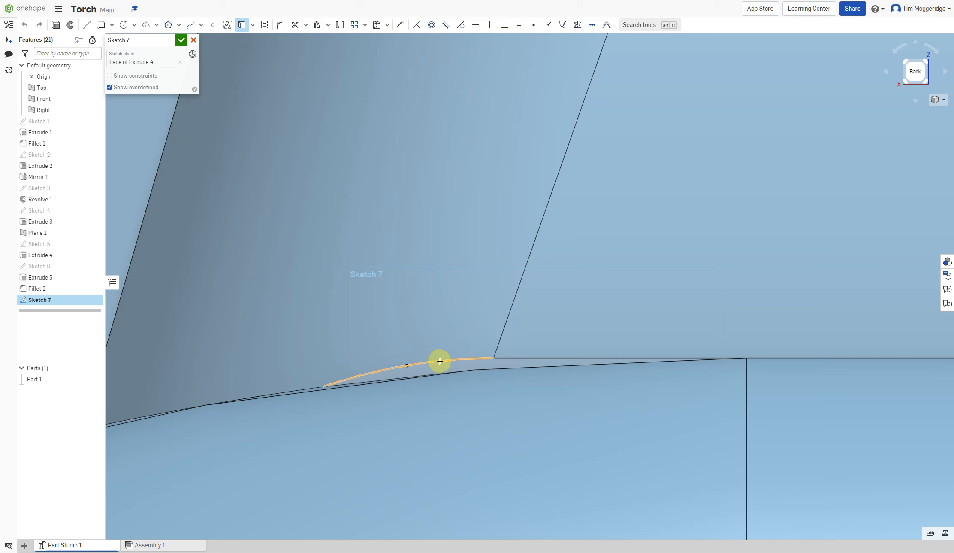
pyautogui.click(439, 361)
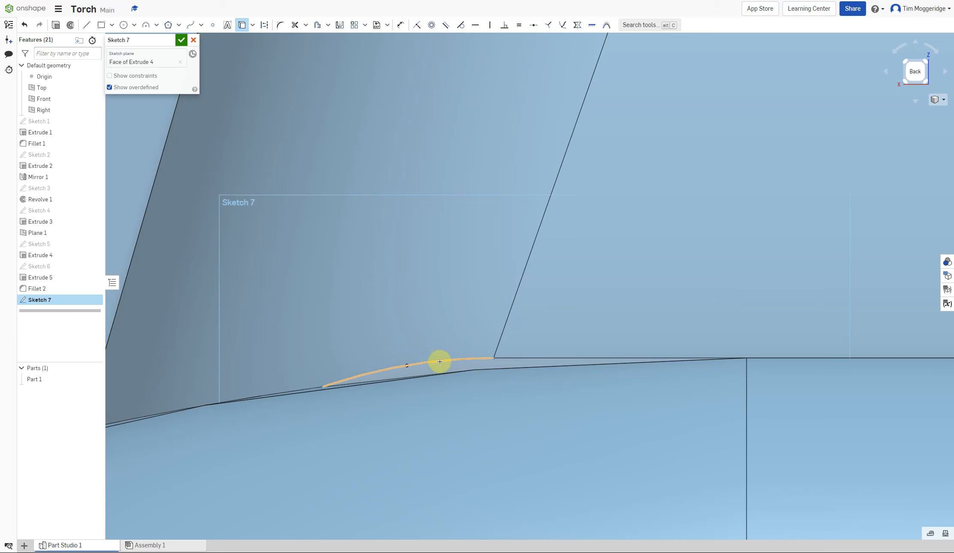
pyautogui.click(514, 359)
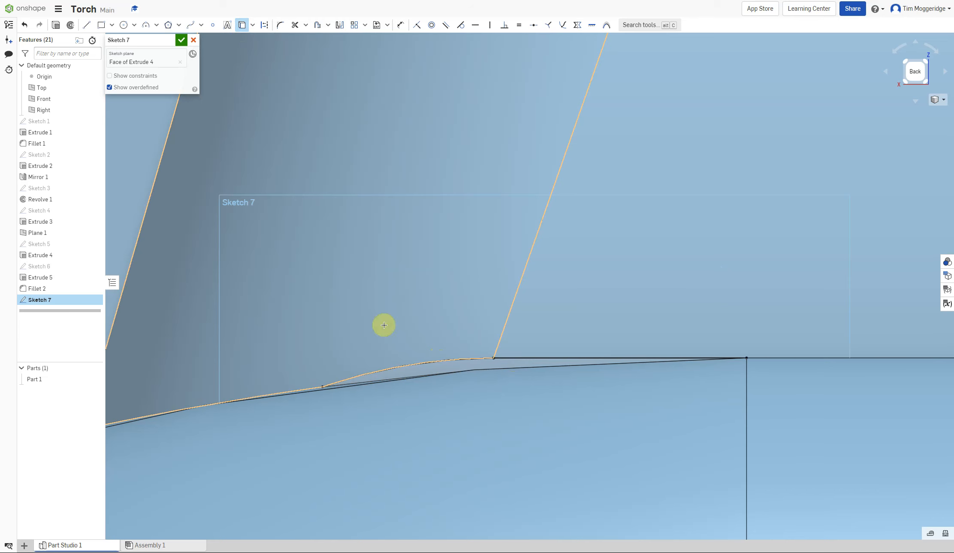
# Close the sliver profile with a horizontal line about 2.8 mm long and a vertical line about 0.39 mm long, trimming their overhanging ends.
pyautogui.click(85, 27)
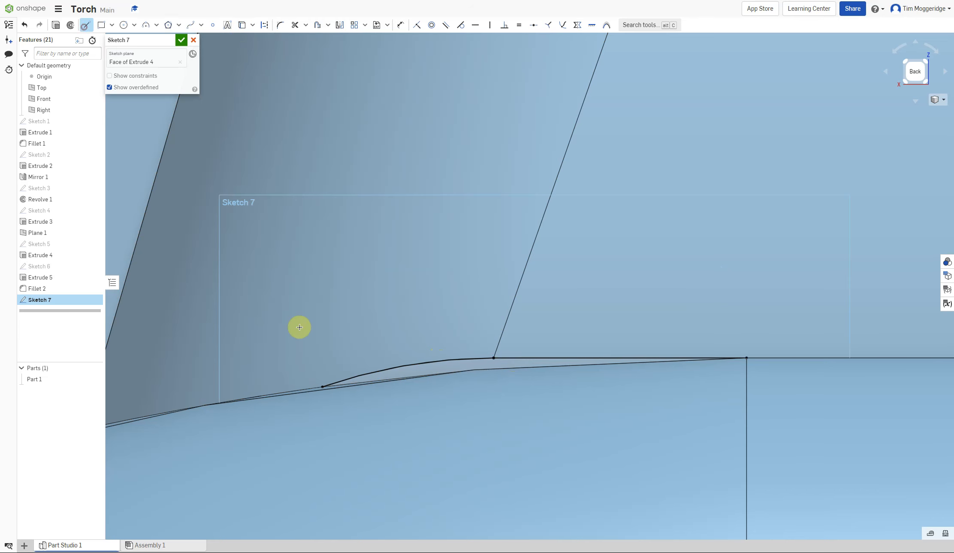
pyautogui.click(330, 388)
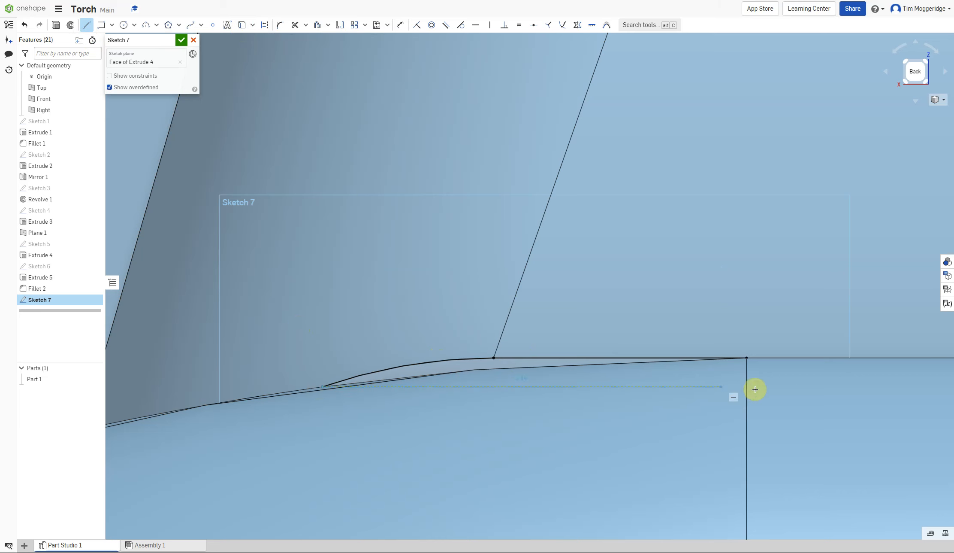
pyautogui.click(808, 385)
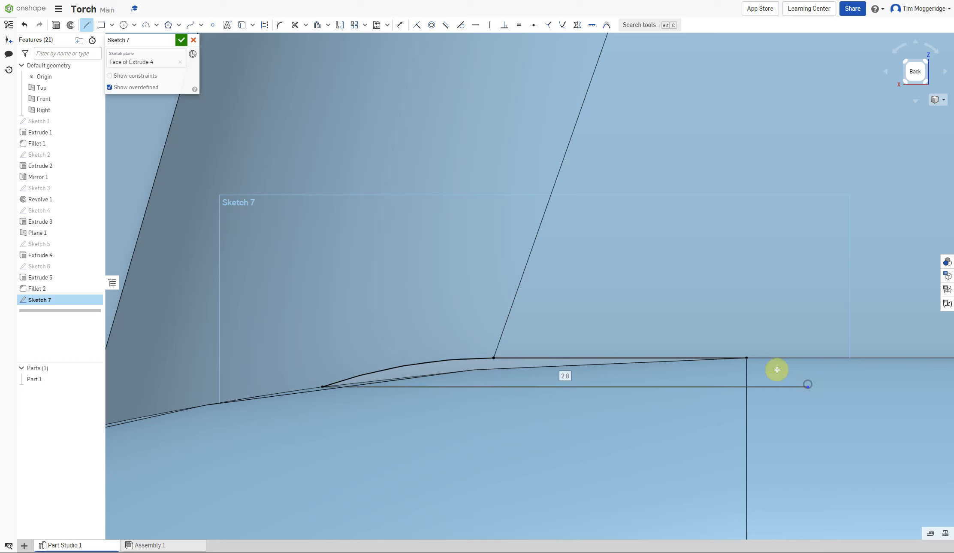
pyautogui.click(746, 357)
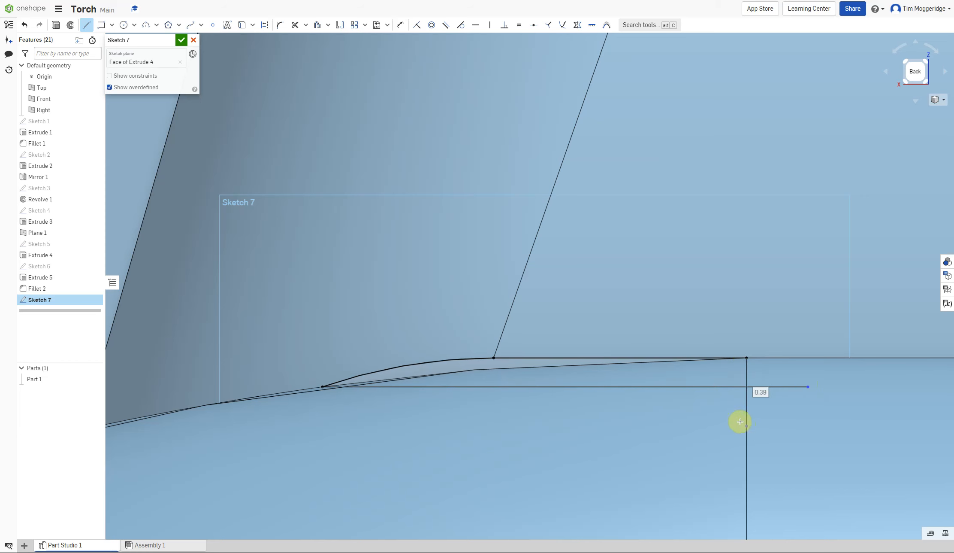
pyautogui.click(747, 425)
pyautogui.scroll(-1, 620, 250)
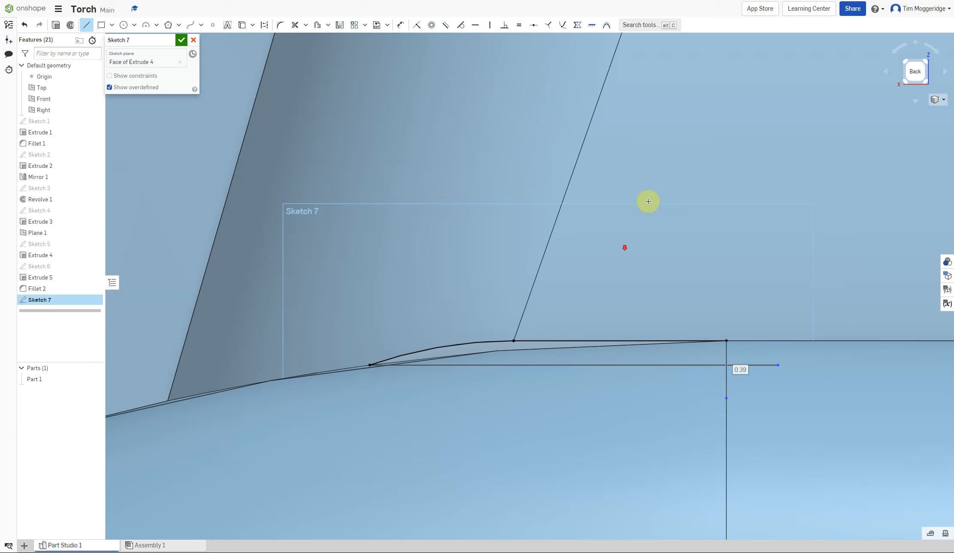
pyautogui.click(293, 26)
pyautogui.click(743, 363)
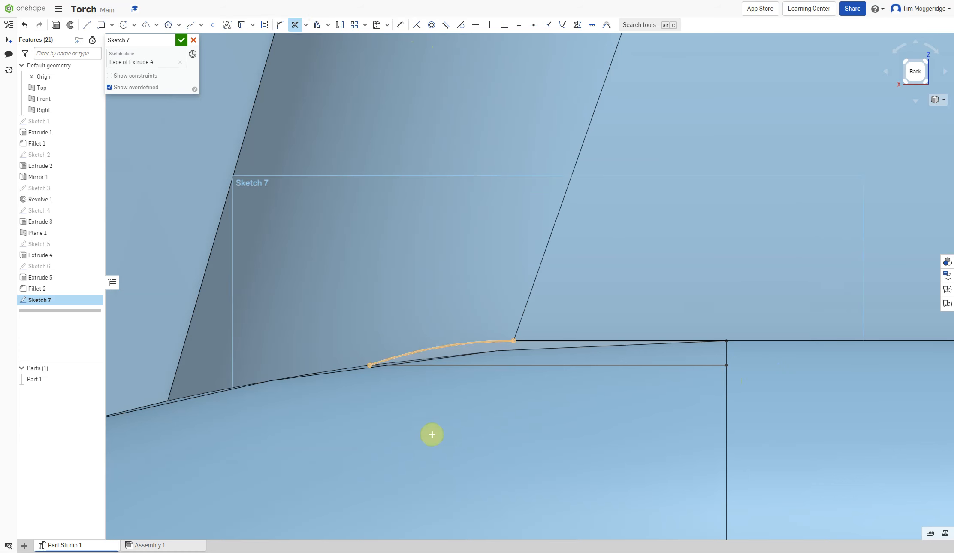
# Revolve the sliver profile fully around its short vertical line as an Add, merged with Part 1.
pyautogui.moveTo(441, 433)
pyautogui.mouseDown(button='right')
pyautogui.moveTo(449, 418)
pyautogui.moveTo(462, 472)
pyautogui.moveTo(412, 364)
pyautogui.mouseUp(button='right')
pyautogui.scroll(-10, 450, 417)
pyautogui.scroll(10, 412, 364)
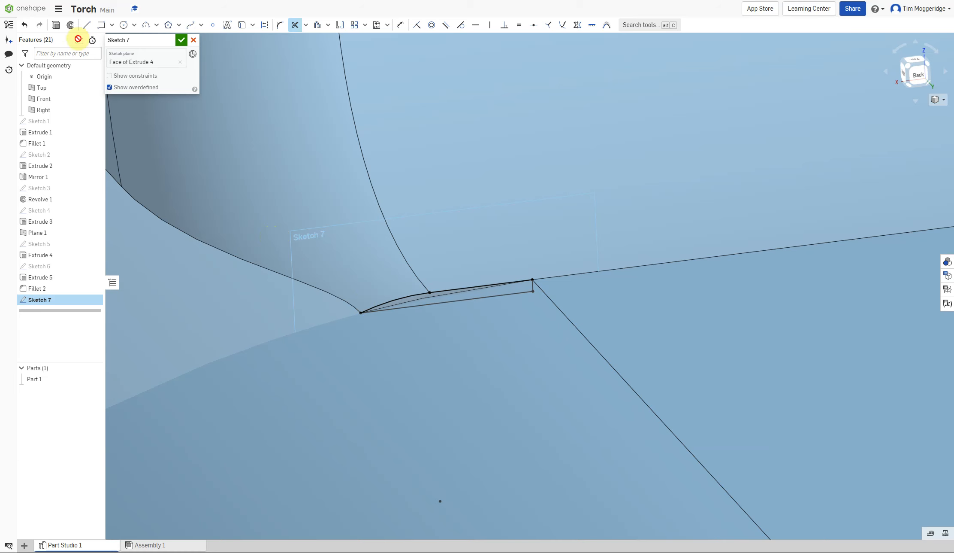
pyautogui.click(70, 25)
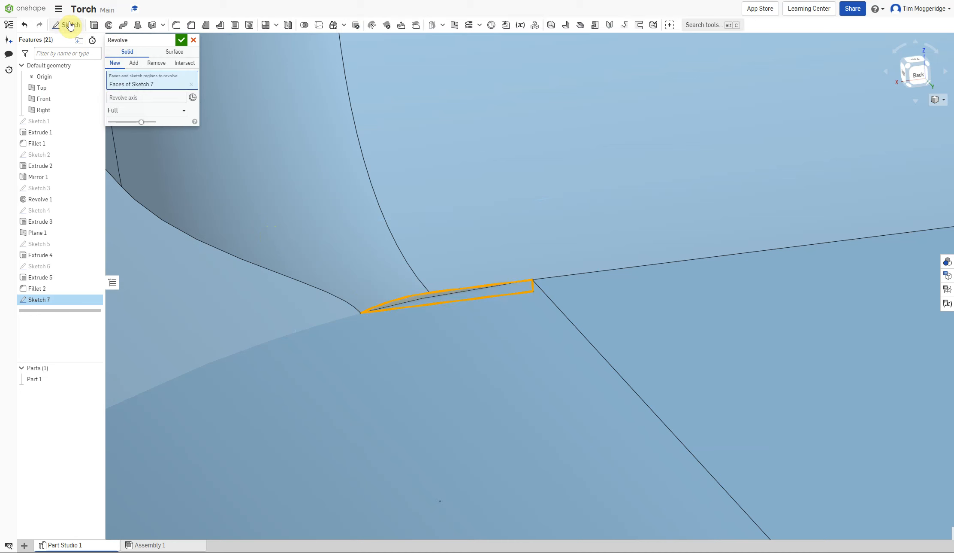
pyautogui.click(133, 63)
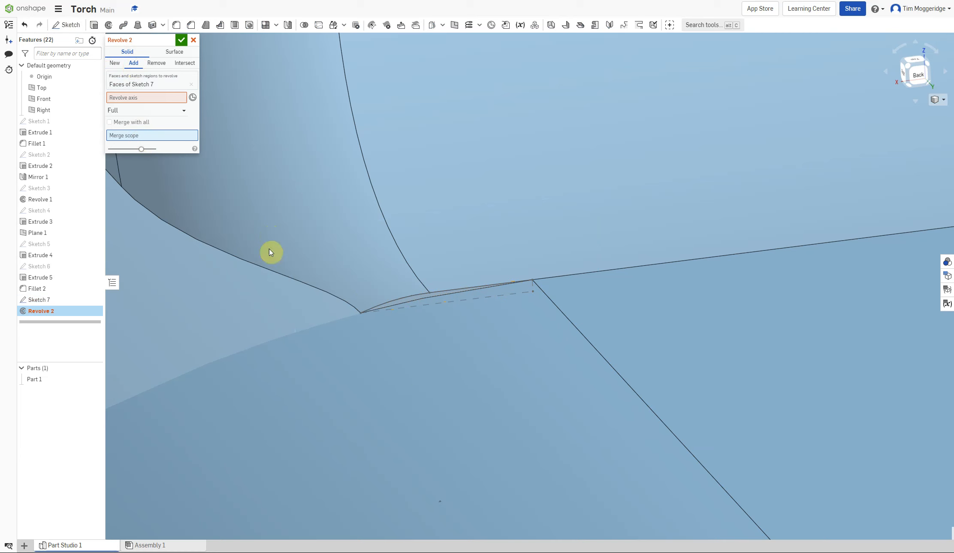
pyautogui.click(385, 362)
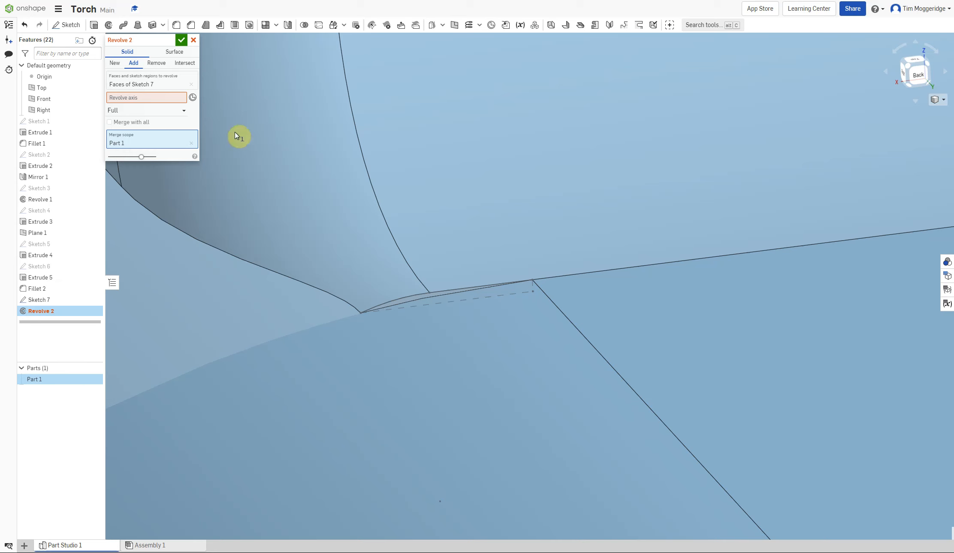
pyautogui.click(149, 97)
pyautogui.scroll(3, 566, 302)
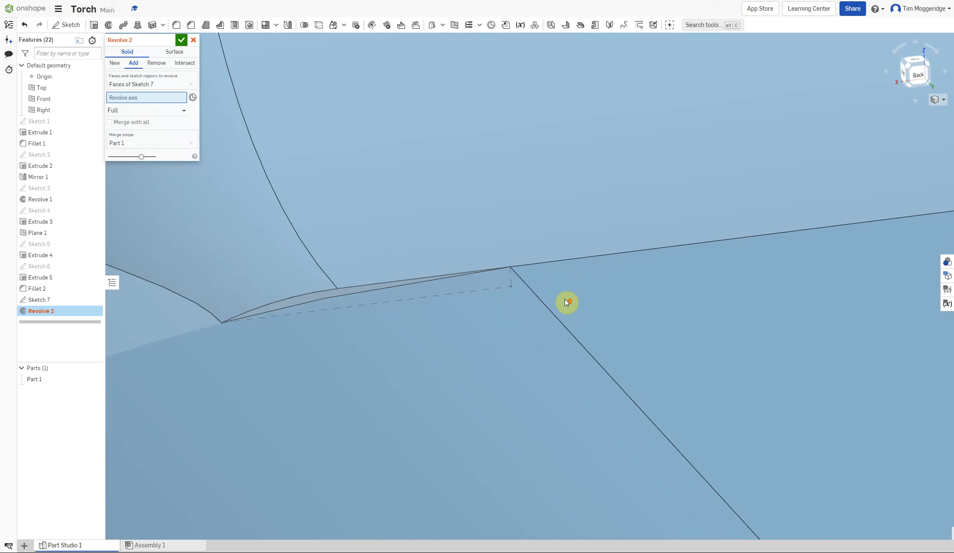
pyautogui.click(511, 279)
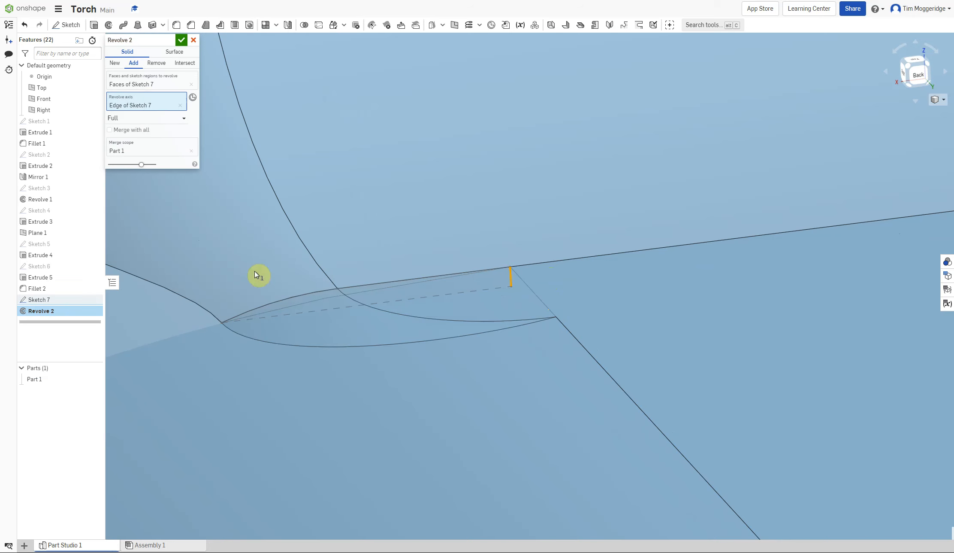
pyautogui.click(182, 40)
# Examine the revolved patch and the opposite rear corner of the raised block from isometric and rear views.
pyautogui.scroll(5, 194, 52)
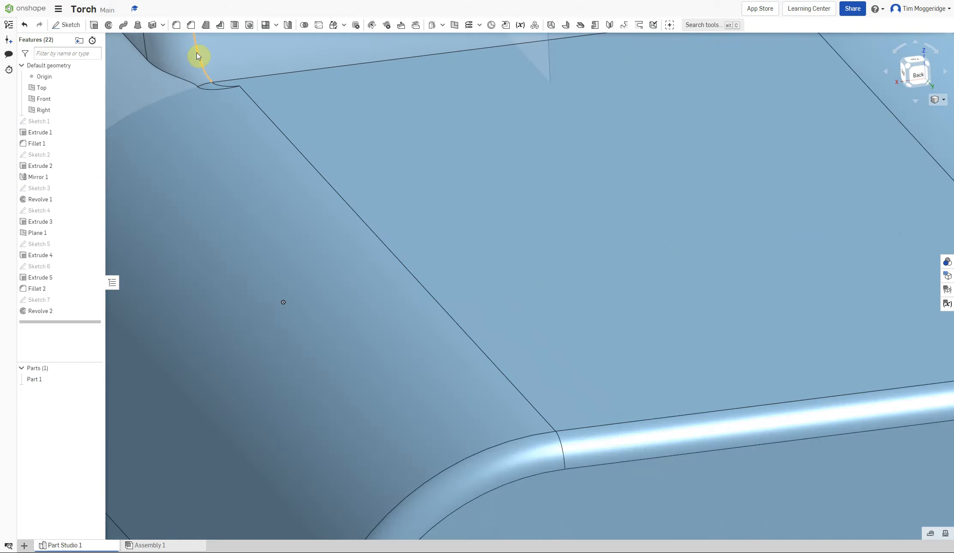
pyautogui.scroll(-5, 197, 52)
pyautogui.scroll(2, 405, 113)
pyautogui.scroll(-2, 406, 113)
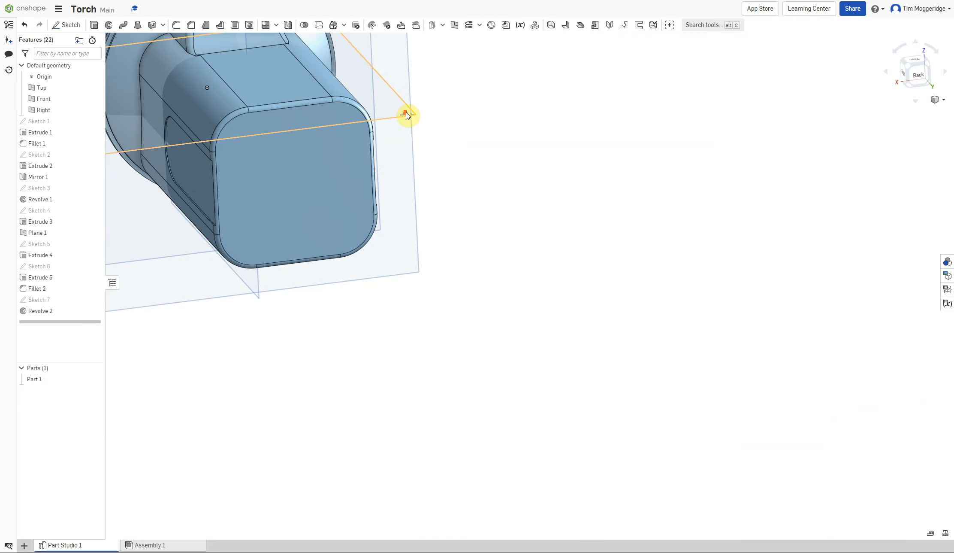
pyautogui.rightClick(537, 132)
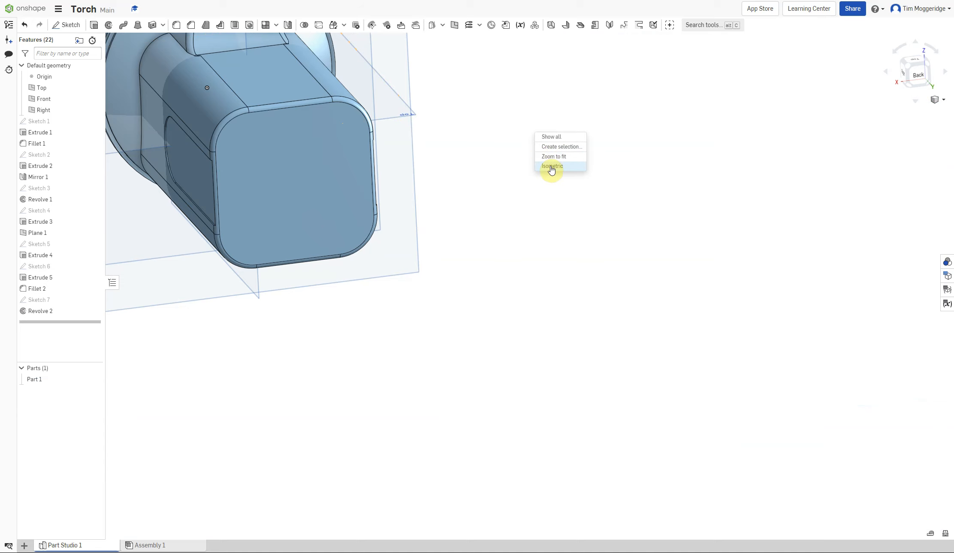
pyautogui.click(551, 168)
pyautogui.rightClick(747, 116)
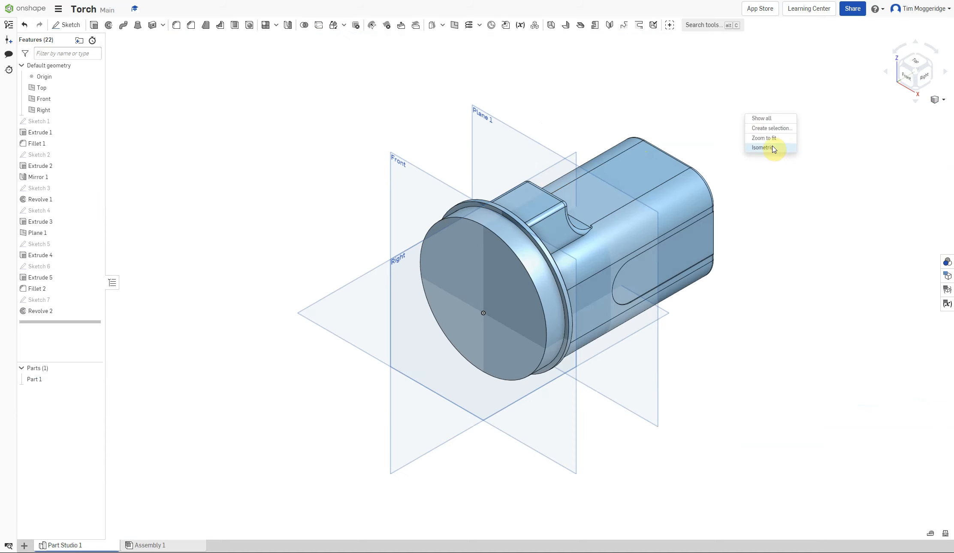
pyautogui.click(858, 262)
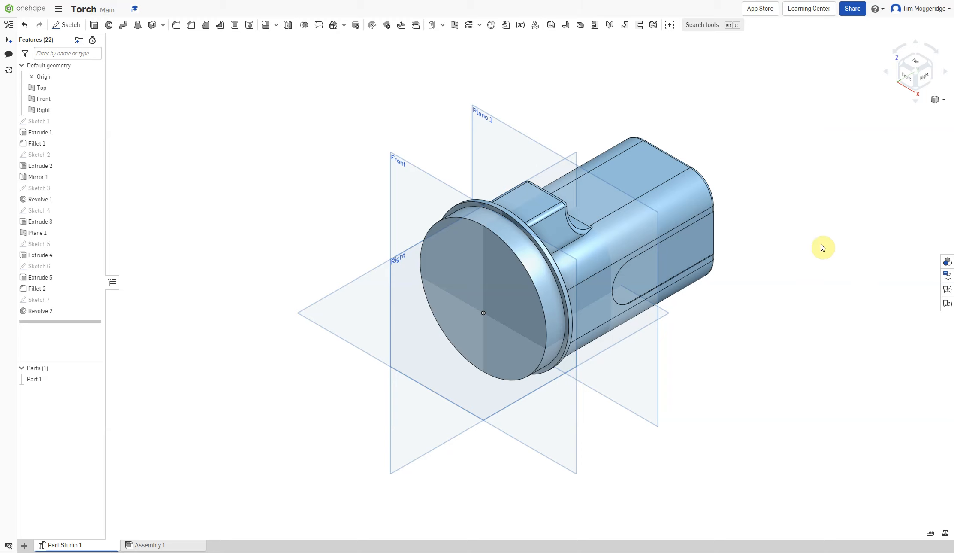
pyautogui.moveTo(815, 245); pyautogui.dragTo(660, 253, button='right')
pyautogui.rightClick(659, 254)
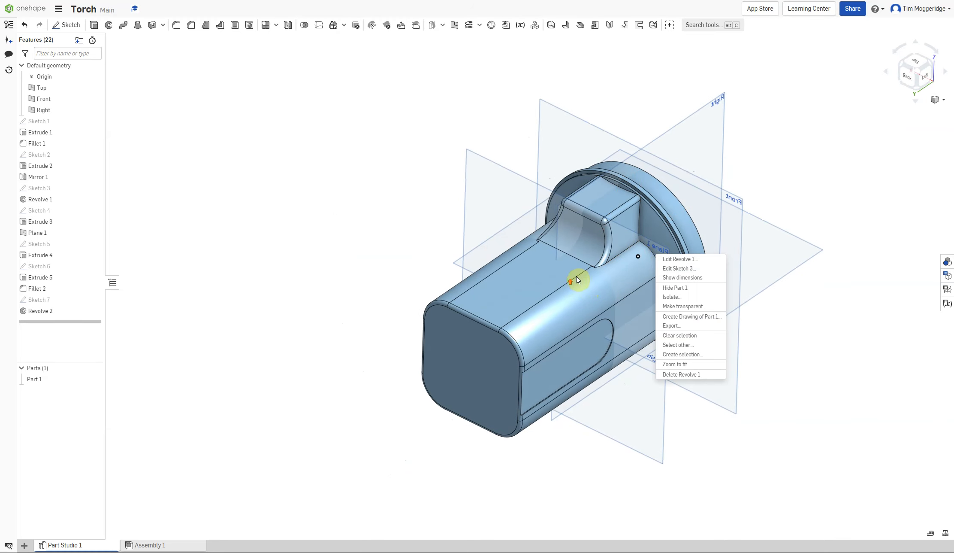
pyautogui.click(839, 203)
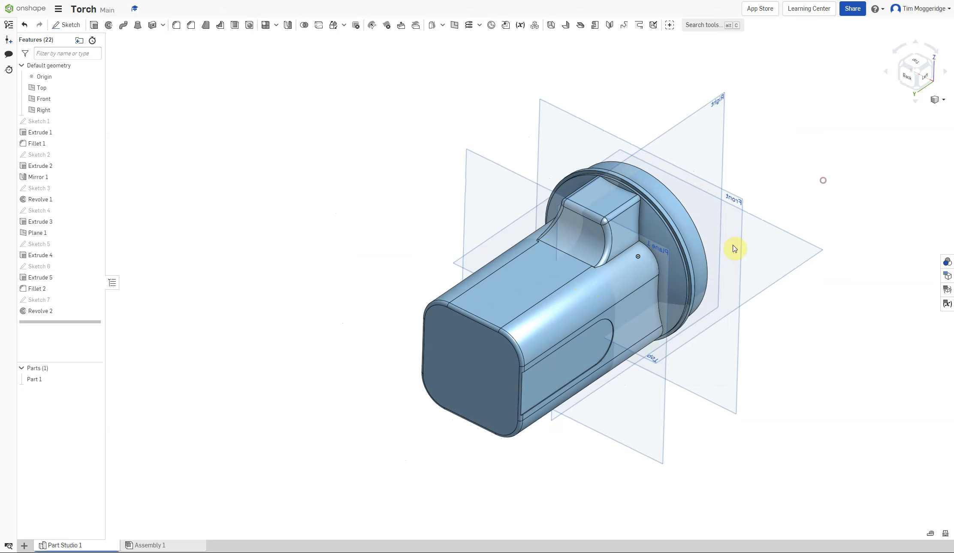
pyautogui.scroll(5, 553, 255)
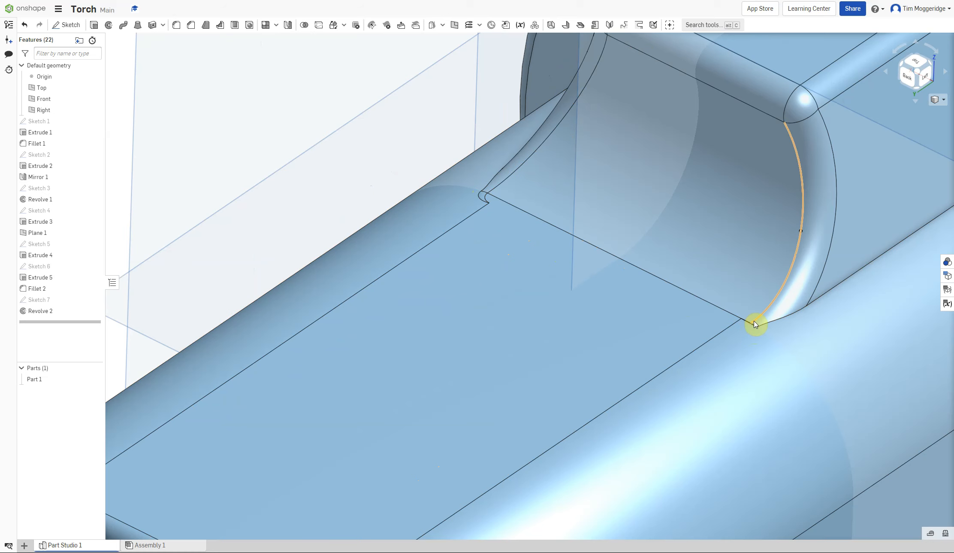
pyautogui.scroll(-6, 757, 344)
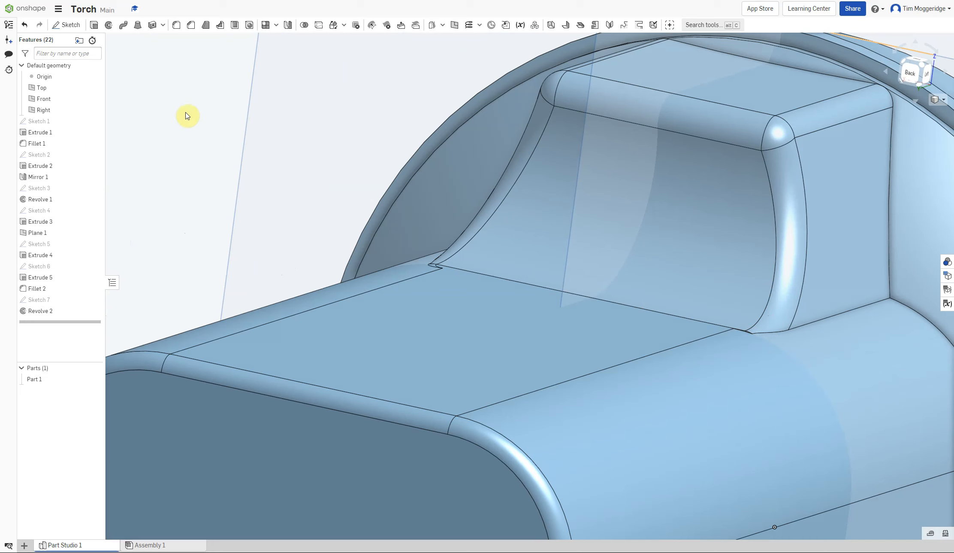
# Mirror the Revolve 2 feature across the Right plane using a feature mirror.
pyautogui.click(289, 26)
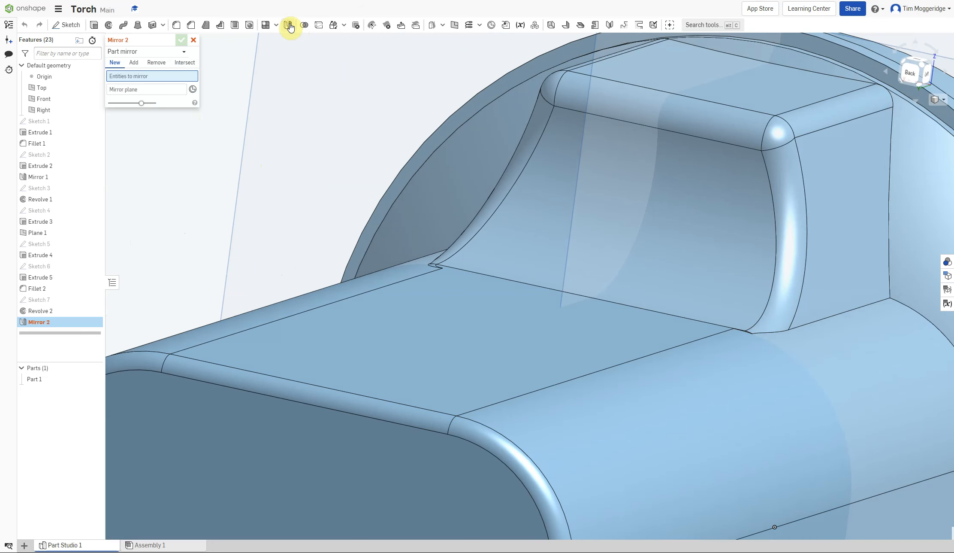
pyautogui.click(130, 52)
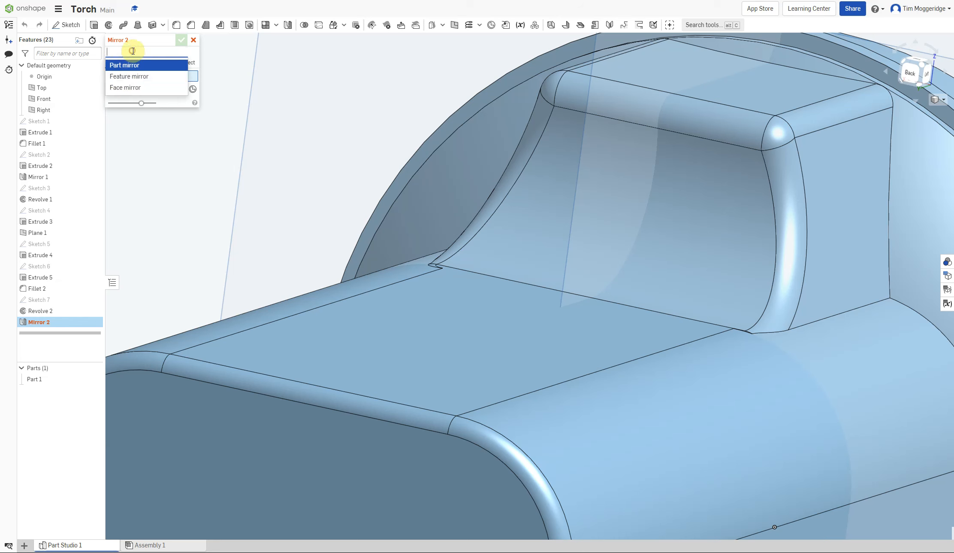
pyautogui.click(124, 78)
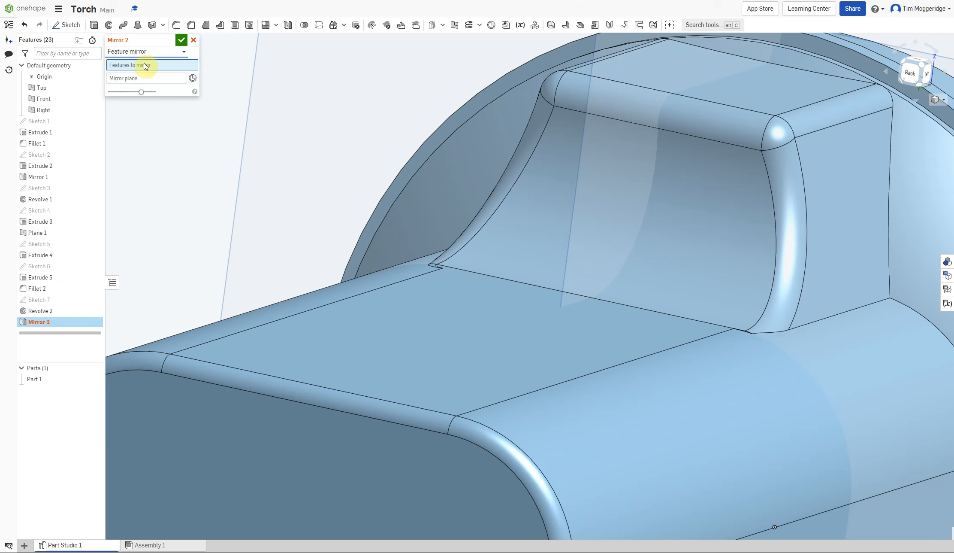
pyautogui.click(34, 311)
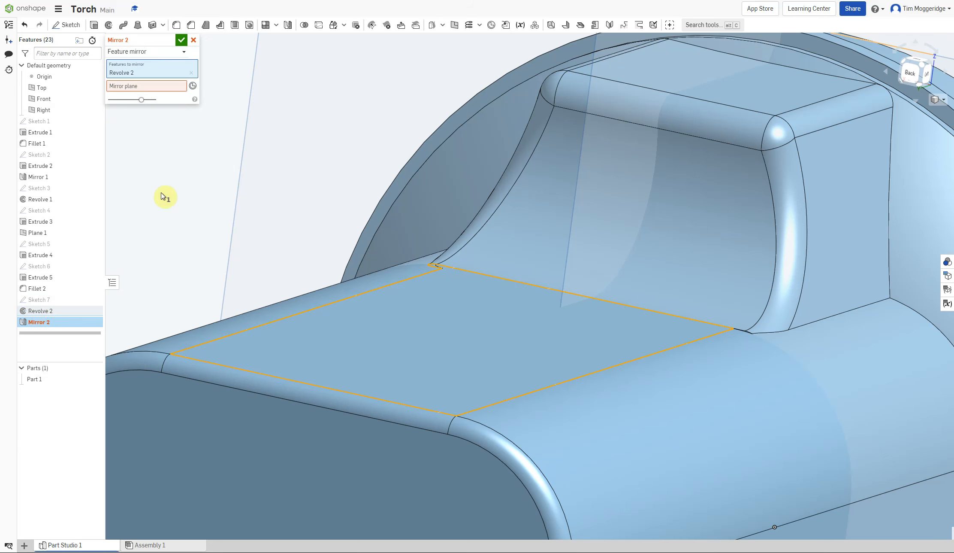
pyautogui.click(161, 89)
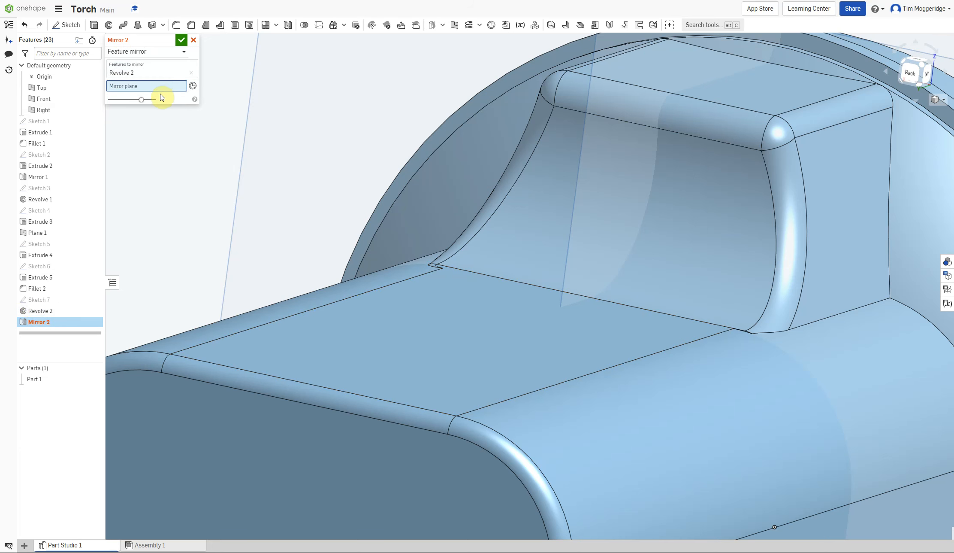
pyautogui.click(37, 111)
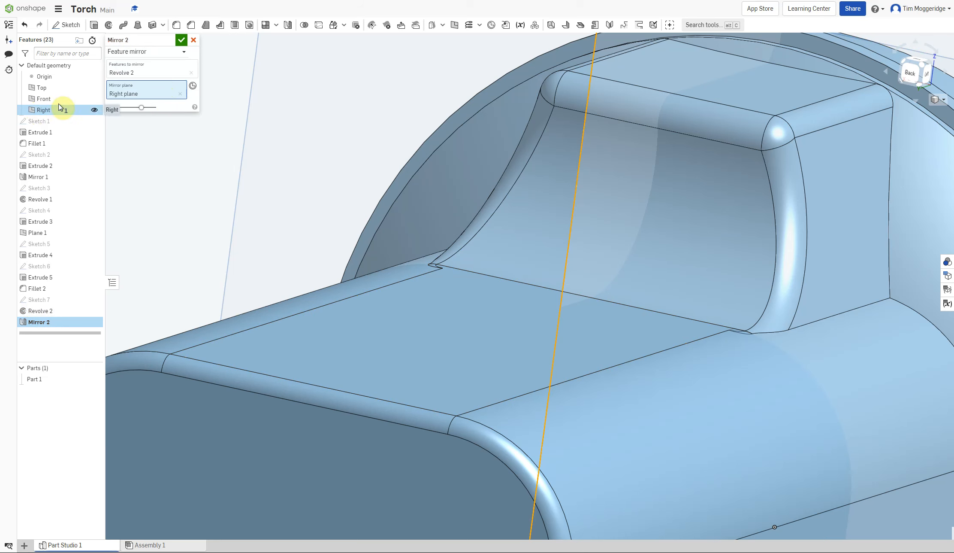
pyautogui.click(181, 41)
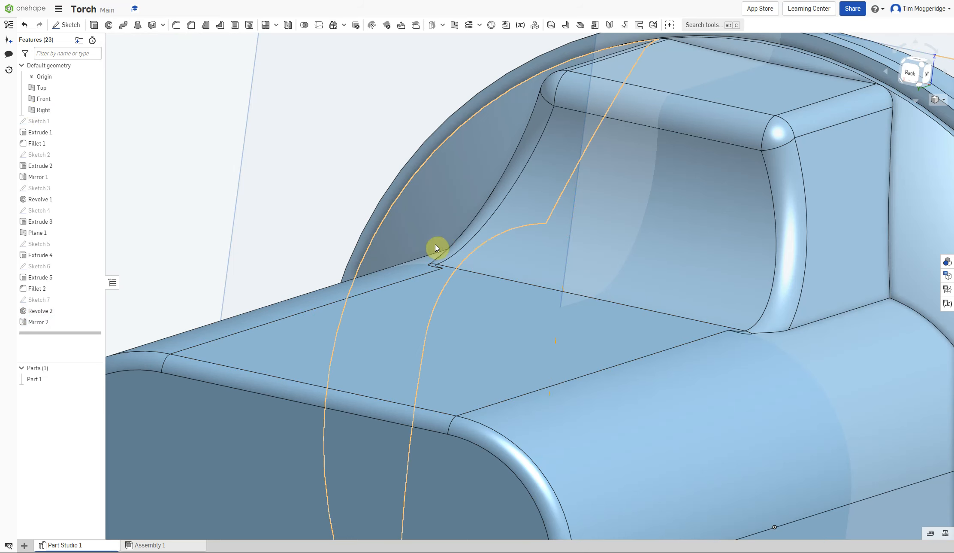
# Shell the torch body to a 1.5 mm wall thickness, removing the flat circular face at the head's front end.
pyautogui.scroll(-3, 714, 300)
pyautogui.scroll(-3, 708, 315)
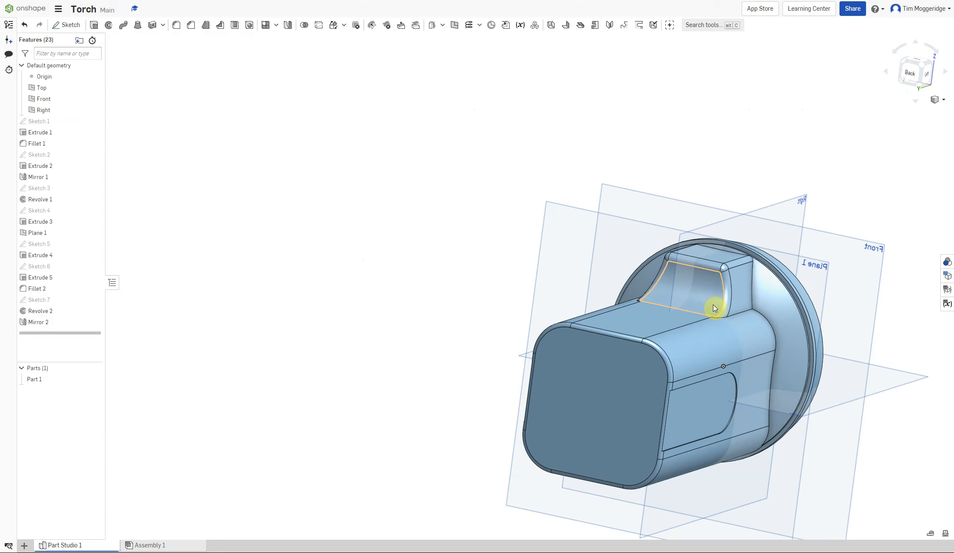
pyautogui.moveTo(418, 248); pyautogui.dragTo(274, 240, button='right')
pyautogui.scroll(-2, 278, 235)
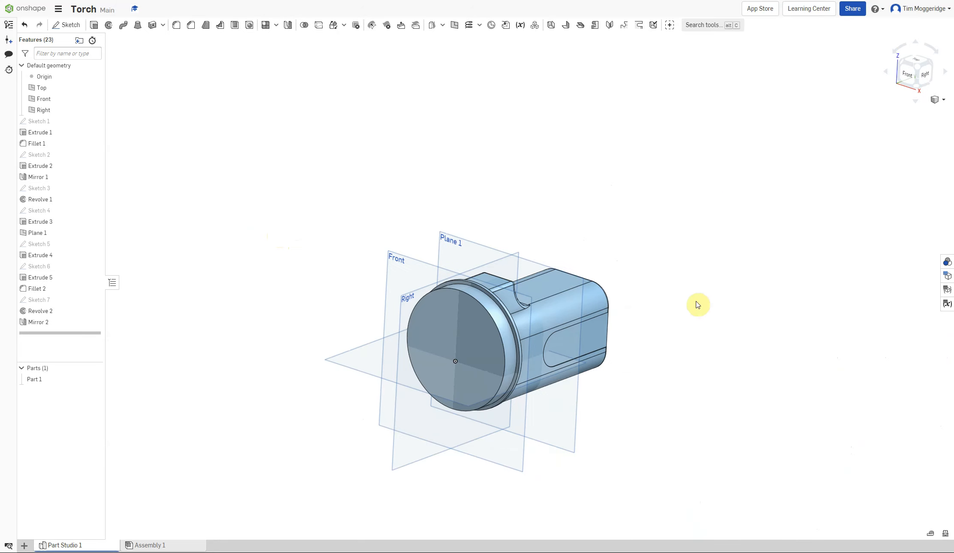
pyautogui.moveTo(698, 304)
pyautogui.mouseDown(button='right')
pyautogui.moveTo(643, 249)
pyautogui.moveTo(705, 299)
pyautogui.moveTo(658, 258)
pyautogui.moveTo(663, 247)
pyautogui.moveTo(685, 272)
pyautogui.moveTo(686, 306)
pyautogui.mouseUp(button='right')
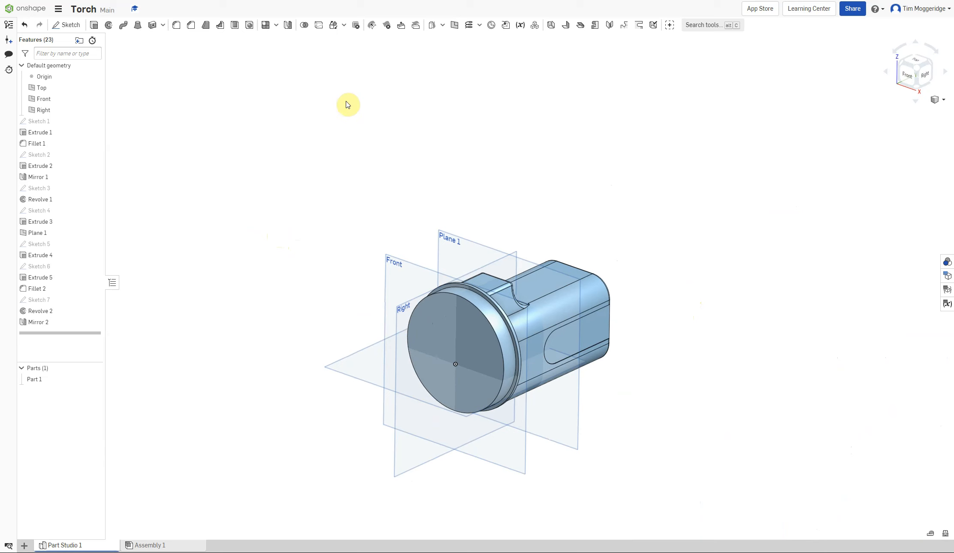
pyautogui.click(235, 26)
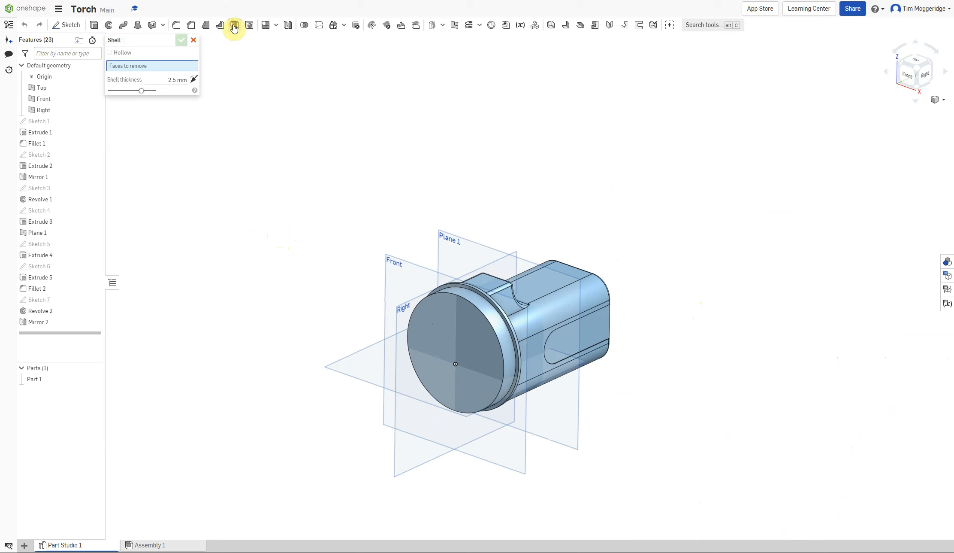
pyautogui.click(441, 325)
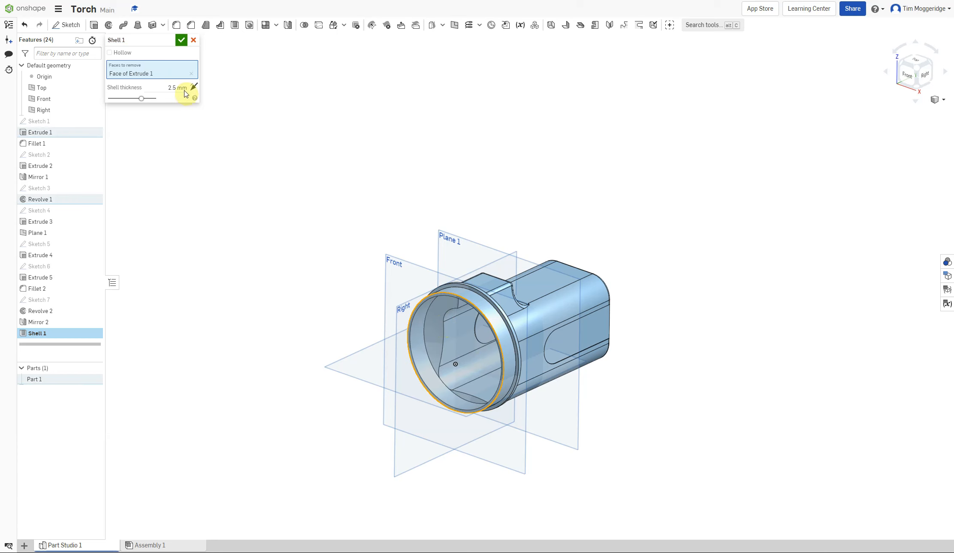
pyautogui.moveTo(287, 292); pyautogui.dragTo(305, 280, button='right')
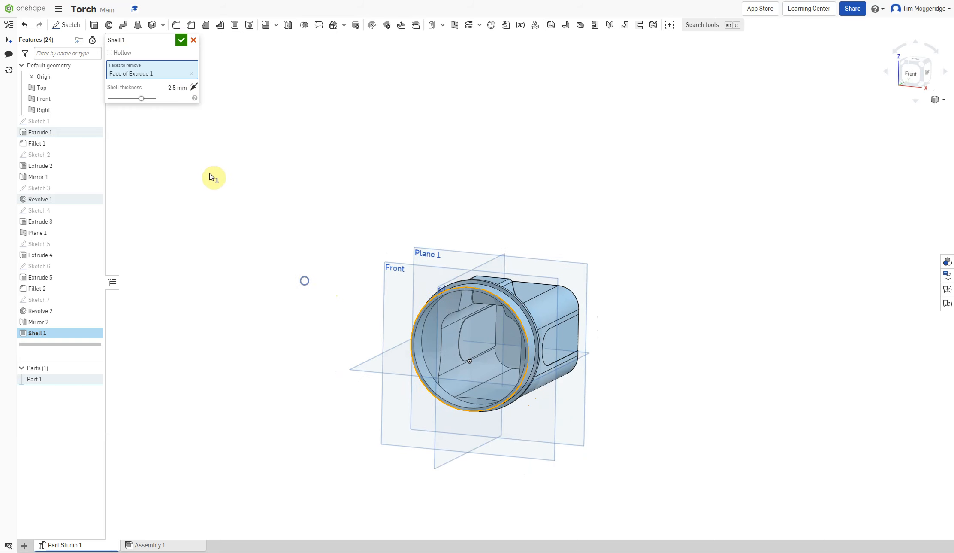
pyautogui.click(172, 88)
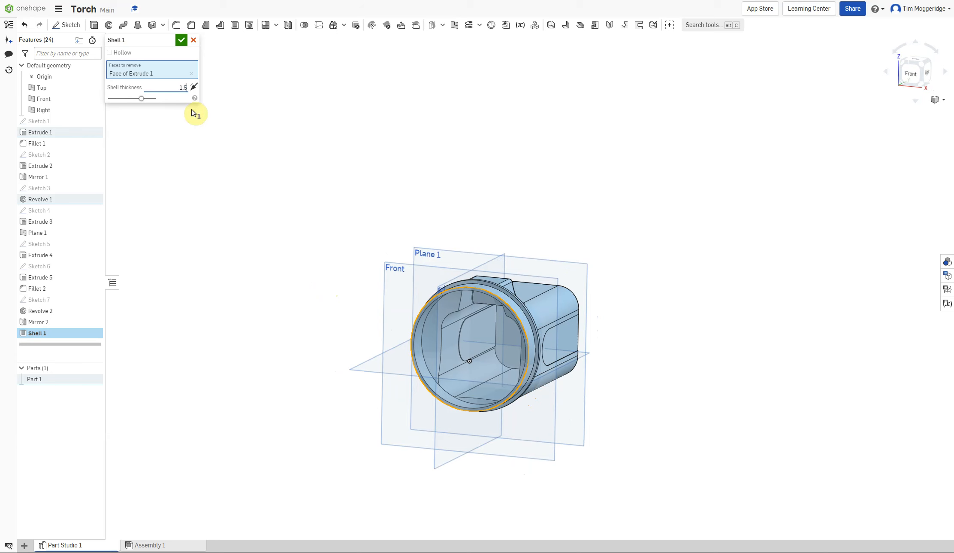
pyautogui.write('1.5')
pyautogui.press('Return')
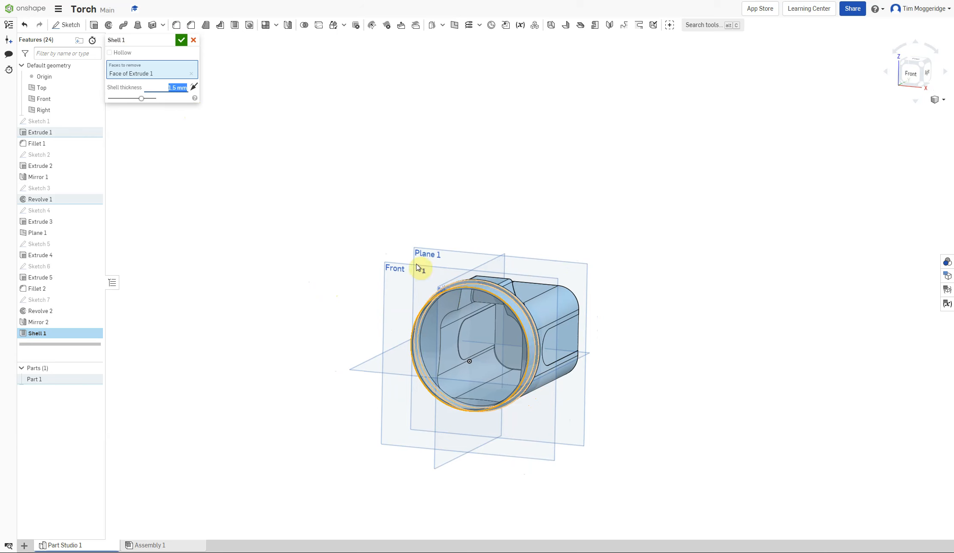
pyautogui.click(181, 40)
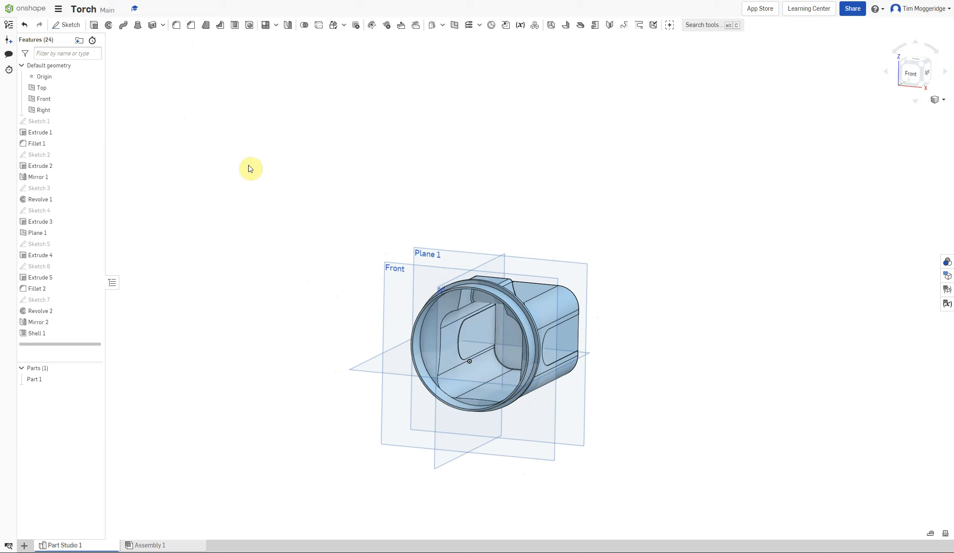
pyautogui.moveTo(251, 169)
pyautogui.mouseDown(button='right')
pyautogui.moveTo(241, 162)
pyautogui.moveTo(239, 177)
pyautogui.mouseUp(button='right')
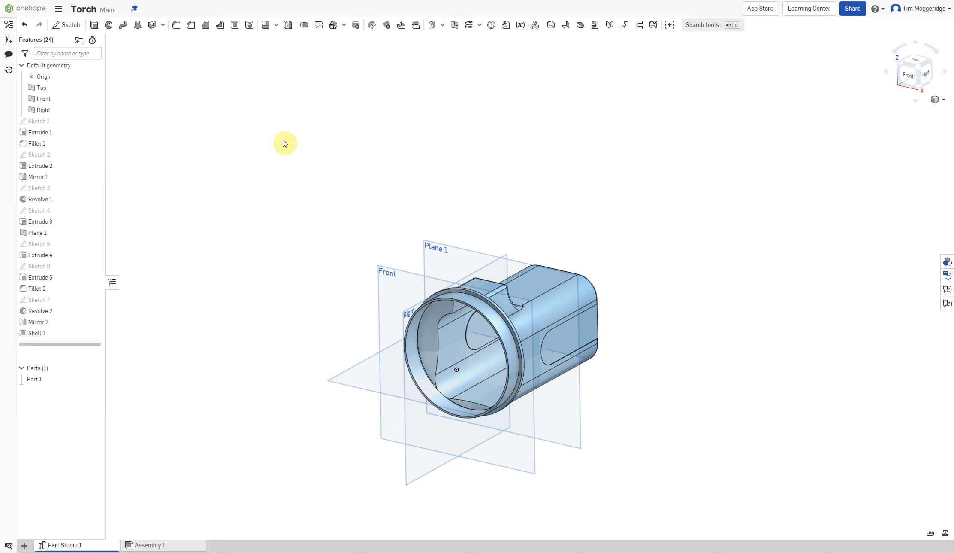
pyautogui.moveTo(305, 214); pyautogui.dragTo(216, 217, button='right')
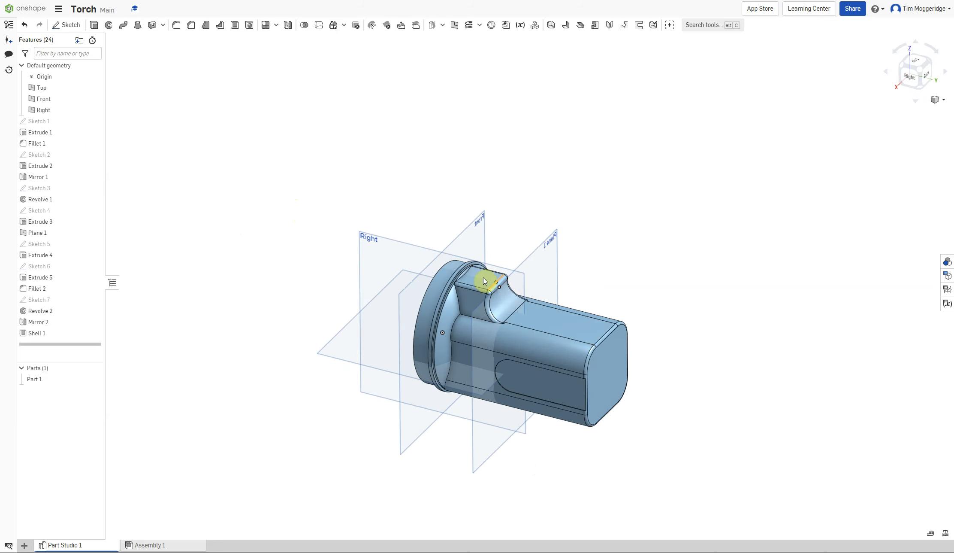